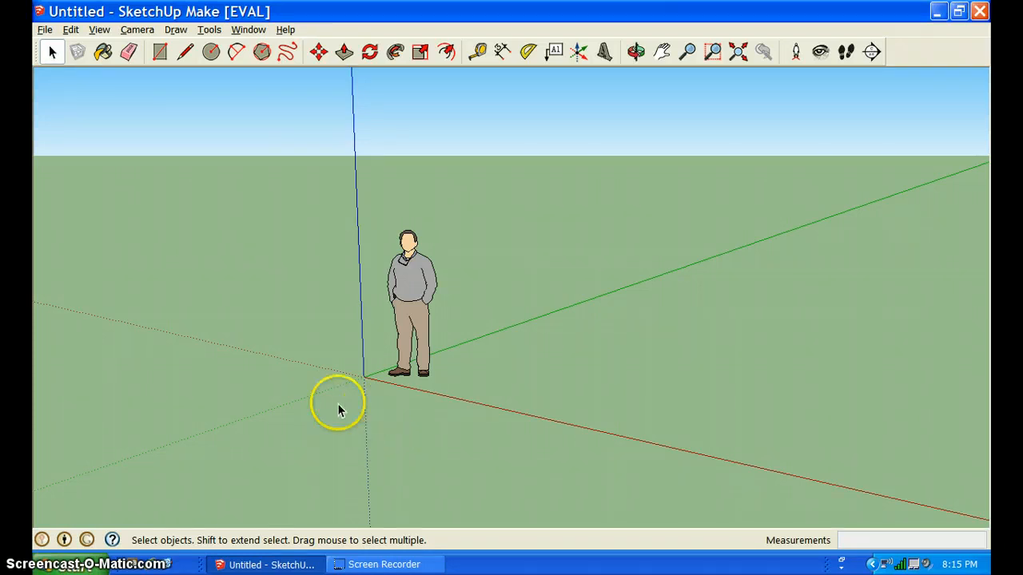
Draw a ground rectangle about 15' 9" by 31' 2 1/2" around the origin as the building's footprint.
{"action": "left_click", "coordinate": [212, 364]}
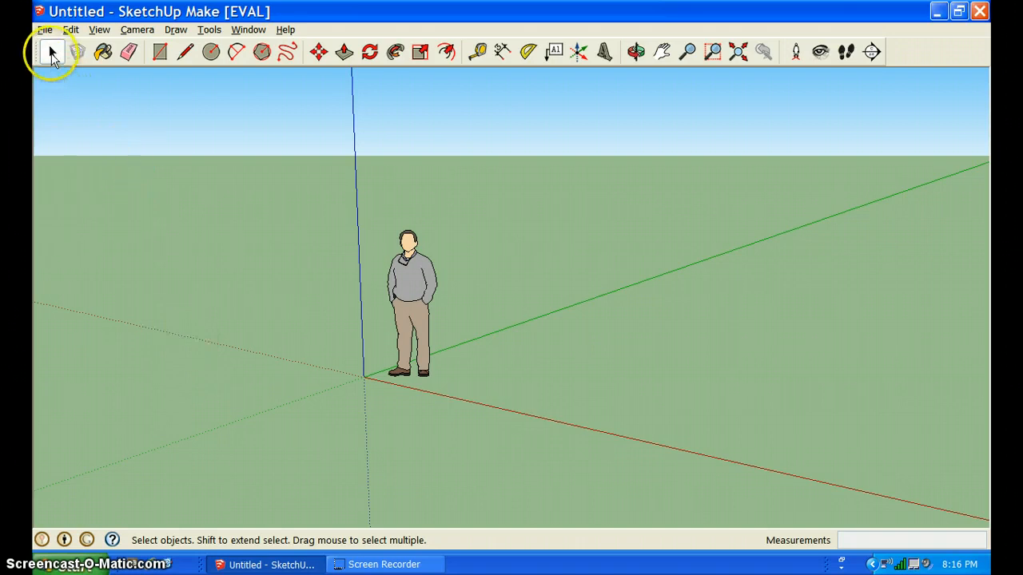
{"action": "left_click", "coordinate": [159, 53]}
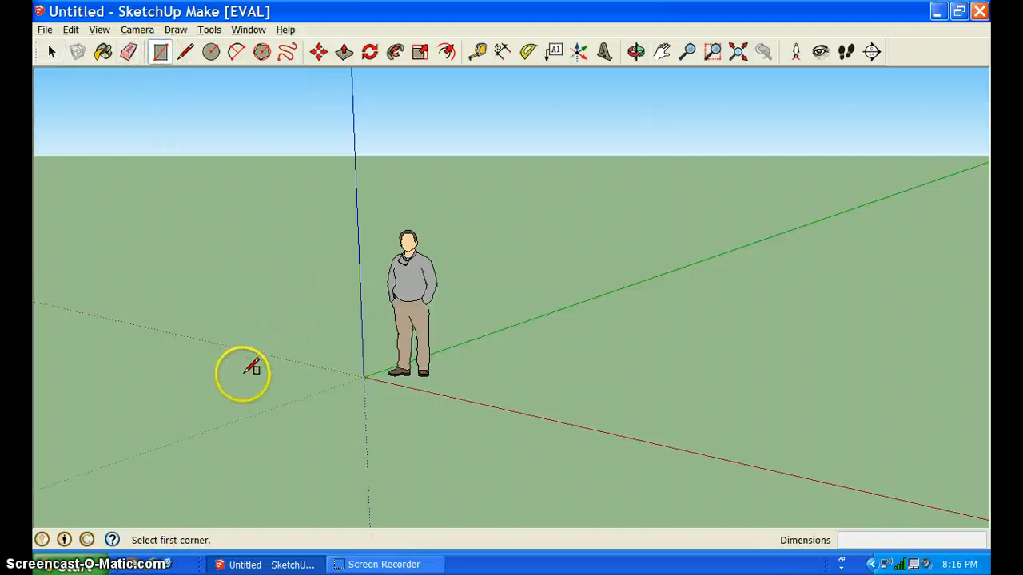
{"action": "left_click", "coordinate": [204, 364]}
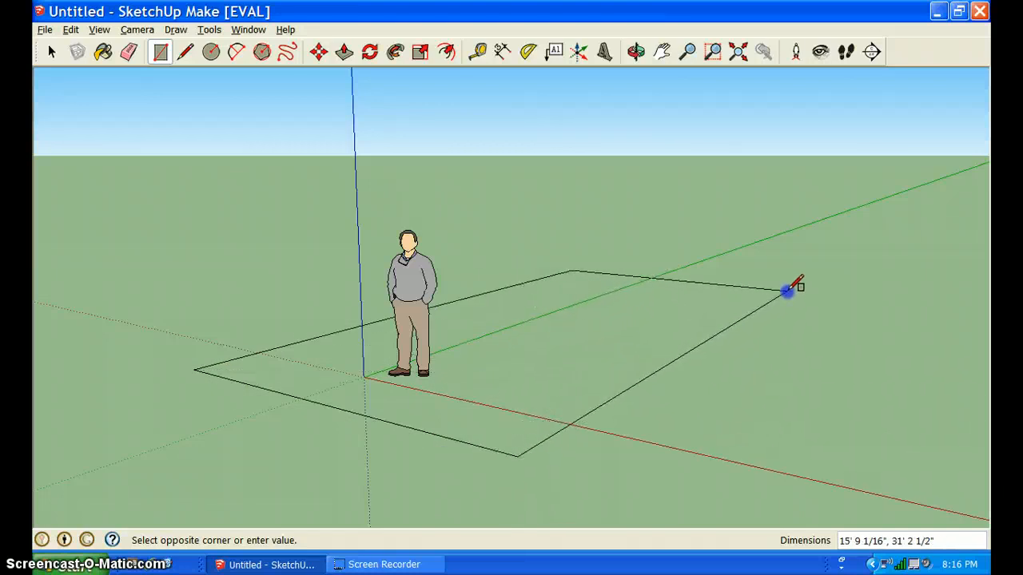
{"action": "left_click", "coordinate": [788, 289]}
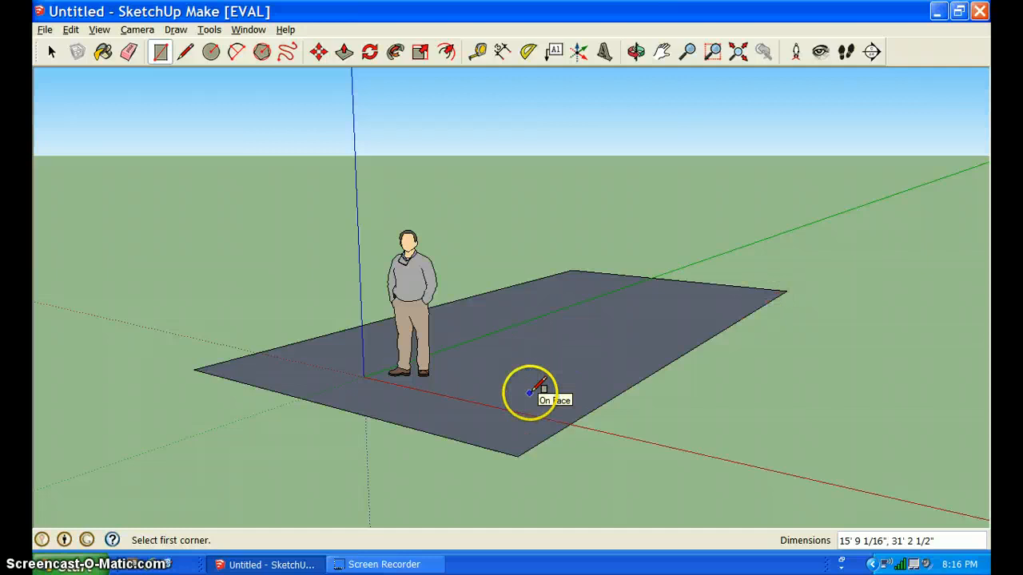
Push/Pull the footprint rectangle upward about 7' 9 3/8" to form a solid building block.
{"action": "left_click", "coordinate": [344, 53]}
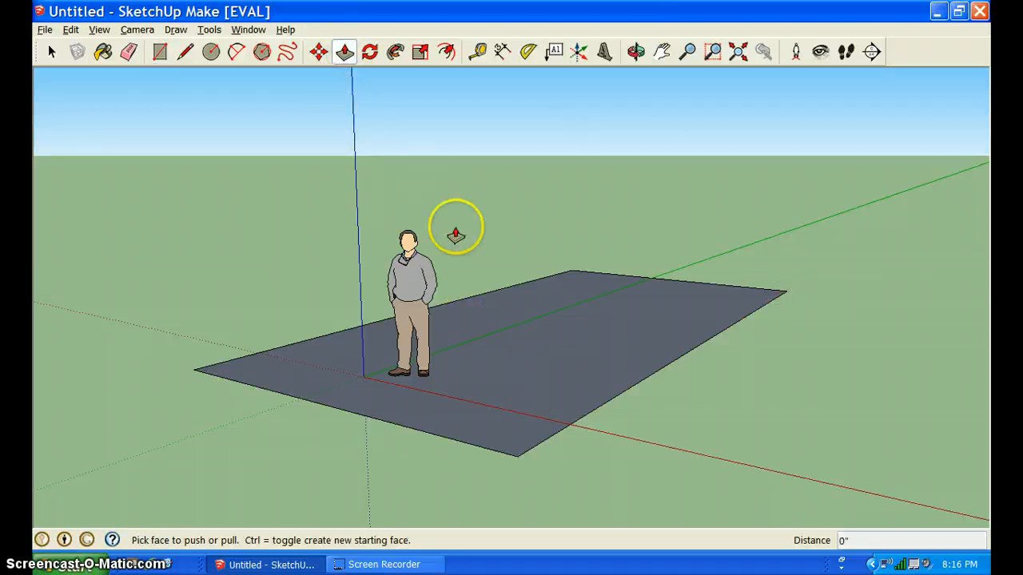
{"action": "left_click", "coordinate": [544, 360]}
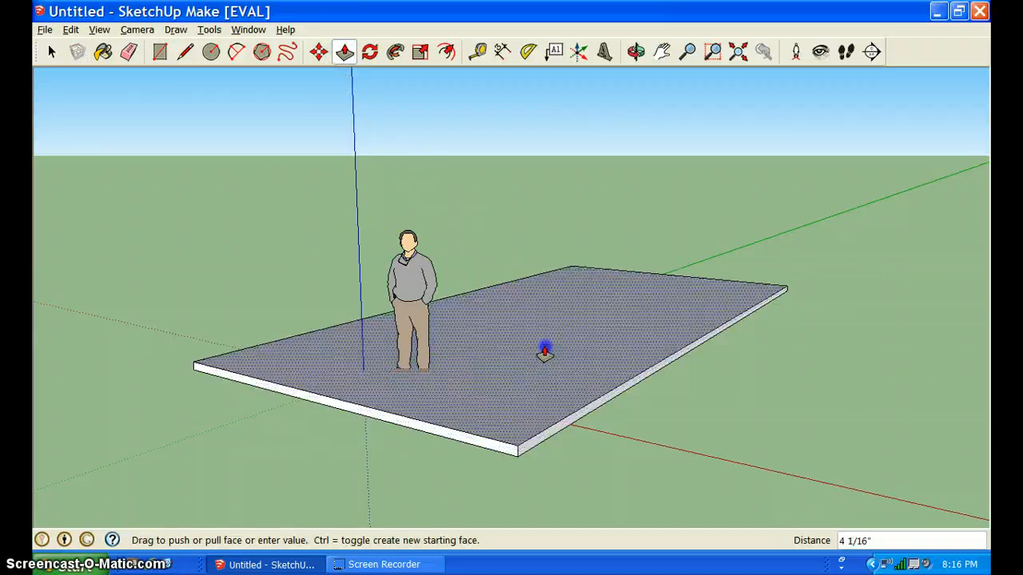
{"action": "left_click", "coordinate": [544, 365]}
{"action": "left_click", "coordinate": [544, 365]}
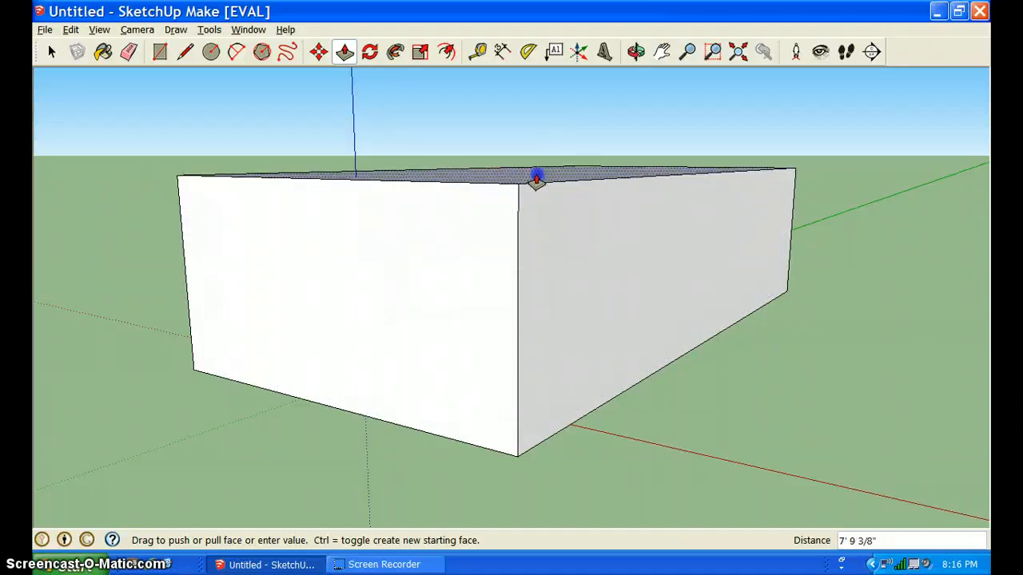
{"action": "left_click", "coordinate": [536, 175]}
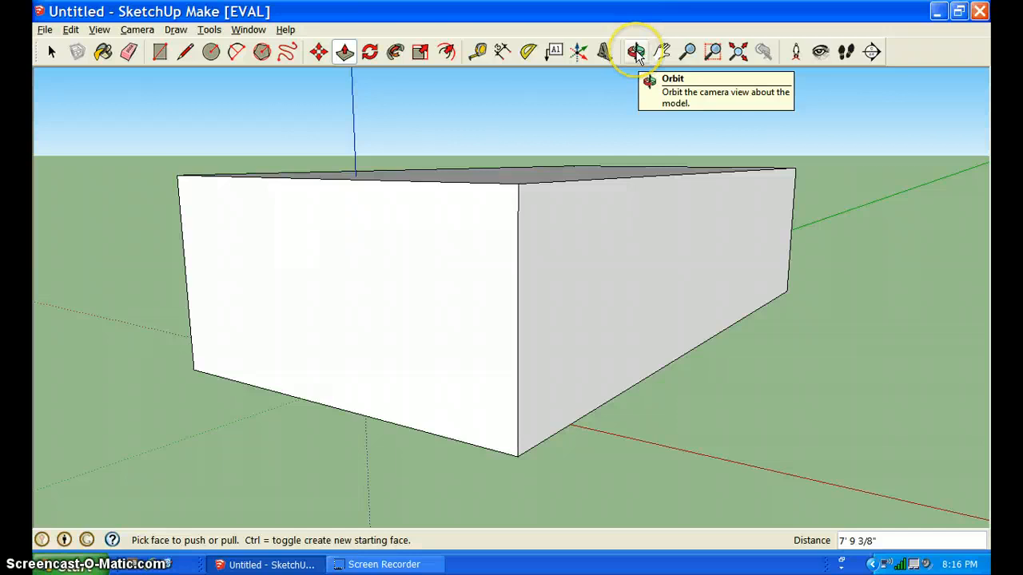
Draw a door rectangle about 4' 1 1/4" by 6' 7 11/16" from the bottom edge of the long wall, near its left end.
{"action": "left_click", "coordinate": [636, 52]}
{"action": "left_click_drag", "start_coordinate": [680, 222], "coordinate": [455, 222]}
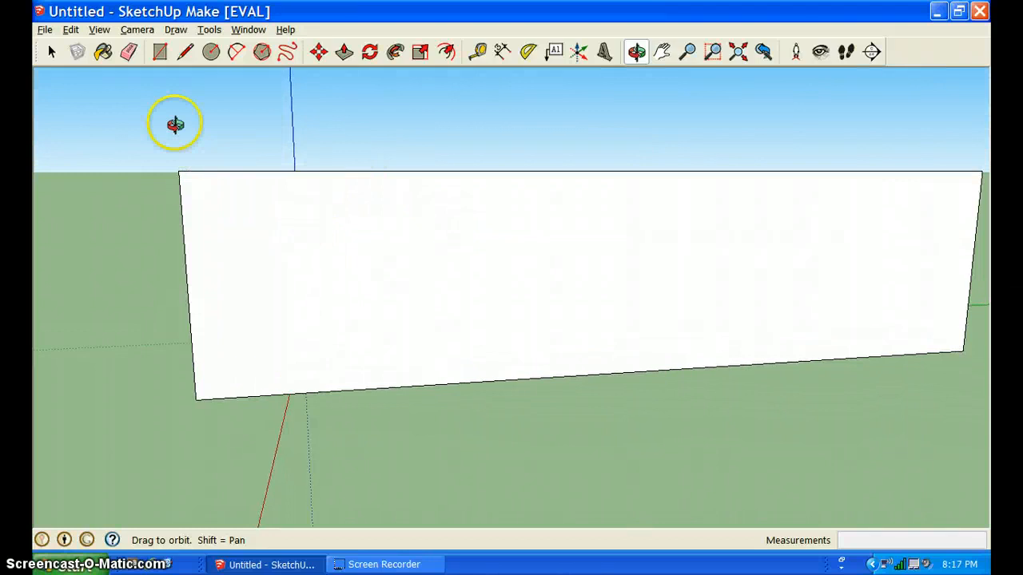
{"action": "left_click", "coordinate": [160, 53]}
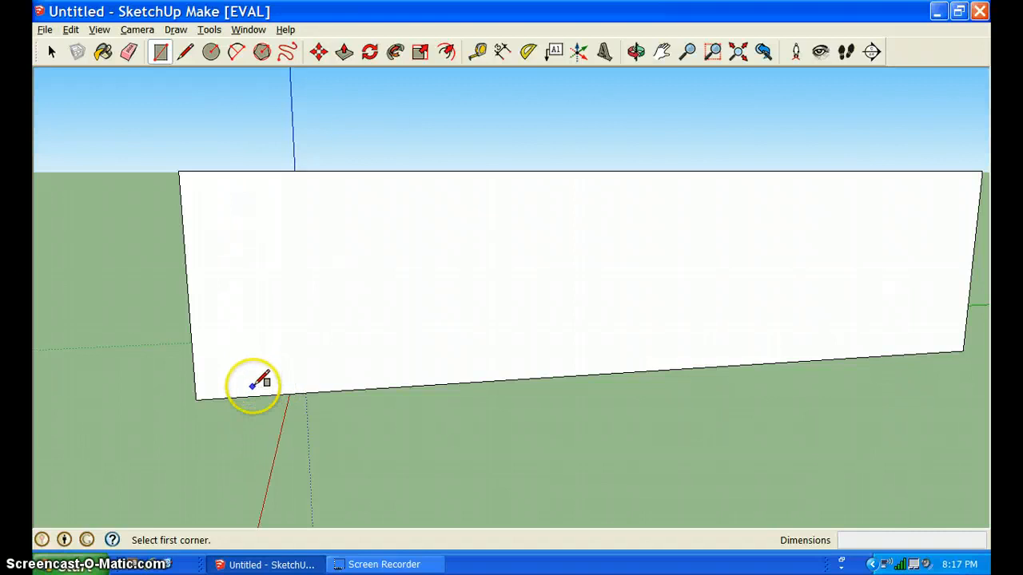
{"action": "left_click", "coordinate": [253, 393]}
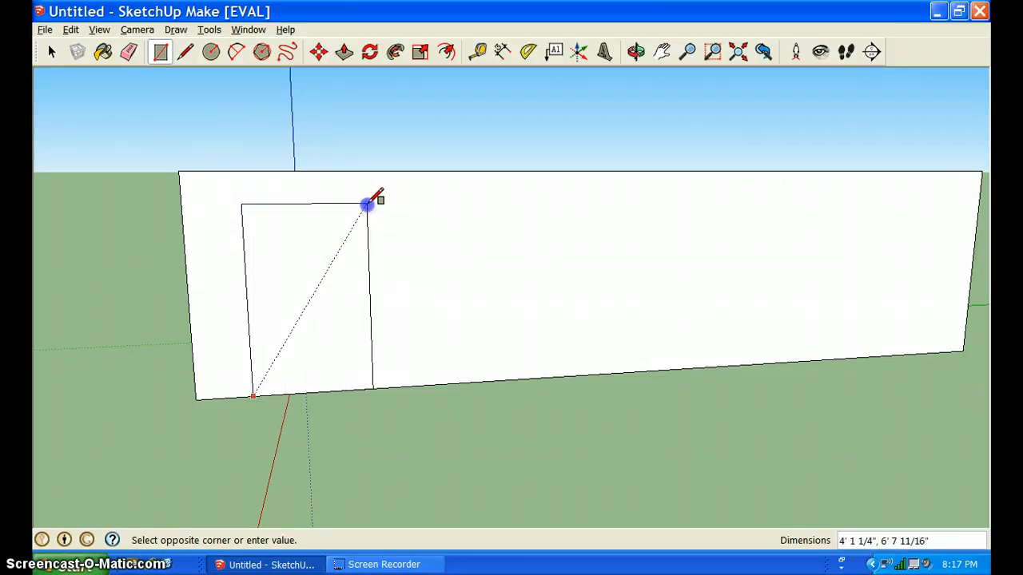
{"action": "left_click", "coordinate": [367, 205]}
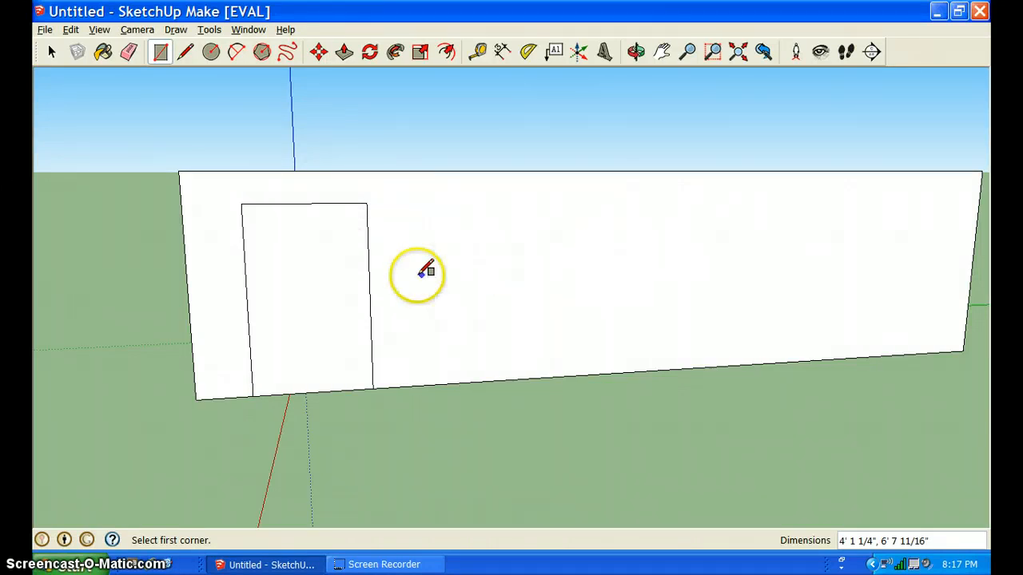
Delete the face inside the door rectangle on the long wall.
{"action": "left_click", "coordinate": [49, 53]}
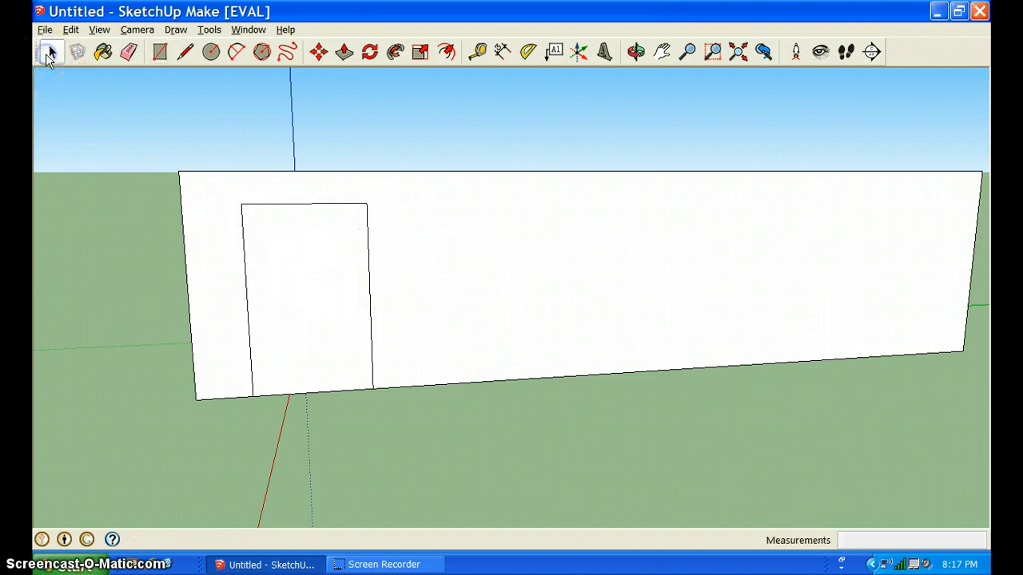
{"action": "right_click", "coordinate": [312, 296]}
{"action": "left_click", "coordinate": [313, 297]}
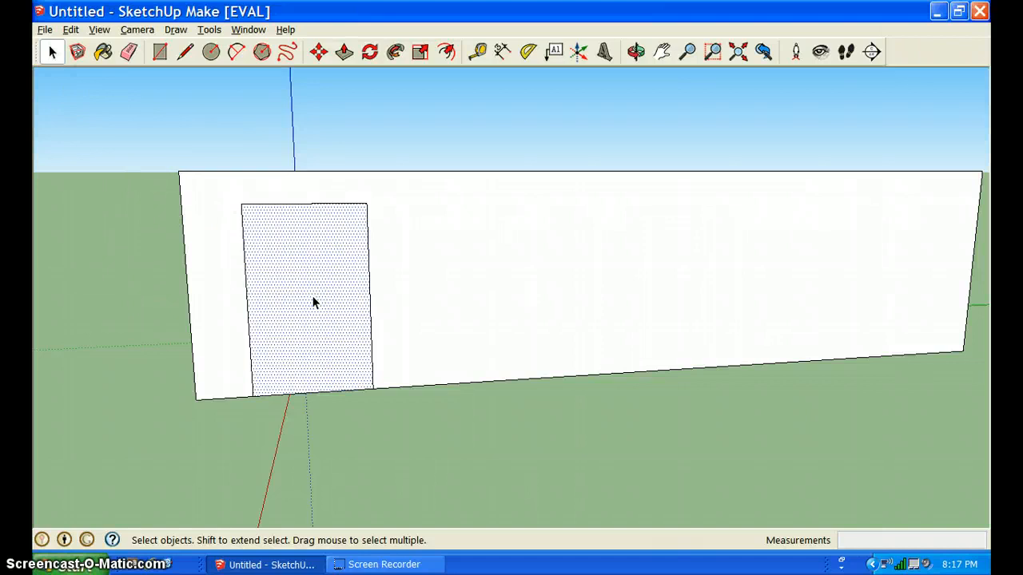
{"action": "key", "text": "Delete"}
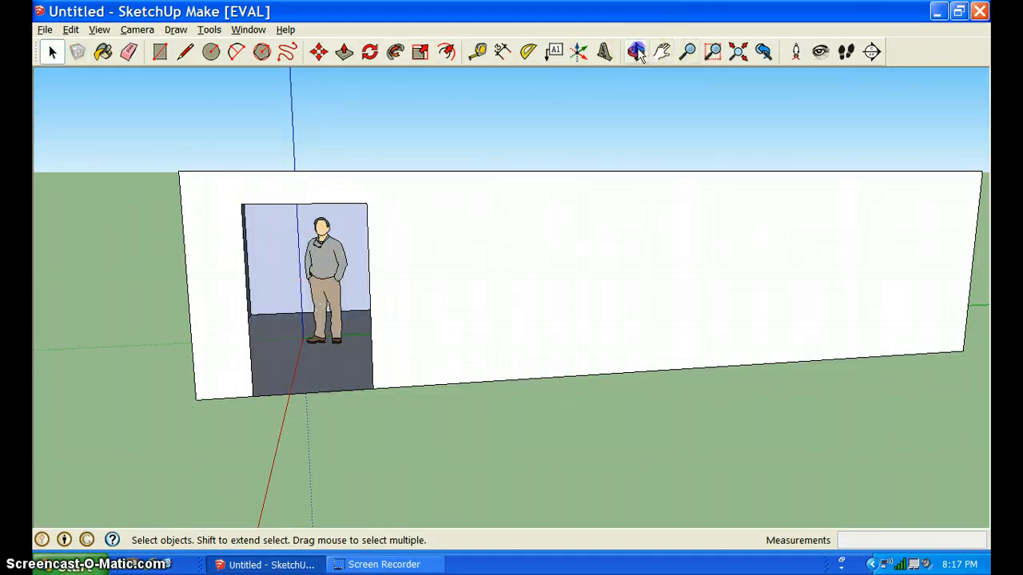
Undo the erasure of the door face.
{"action": "left_click", "coordinate": [636, 51]}
{"action": "mouse_move", "coordinate": [678, 277]}
{"action": "left_mouse_down"}
{"action": "mouse_move", "coordinate": [445, 279]}
{"action": "mouse_move", "coordinate": [667, 269]}
{"action": "left_mouse_up"}
{"action": "left_click", "coordinate": [71, 31]}
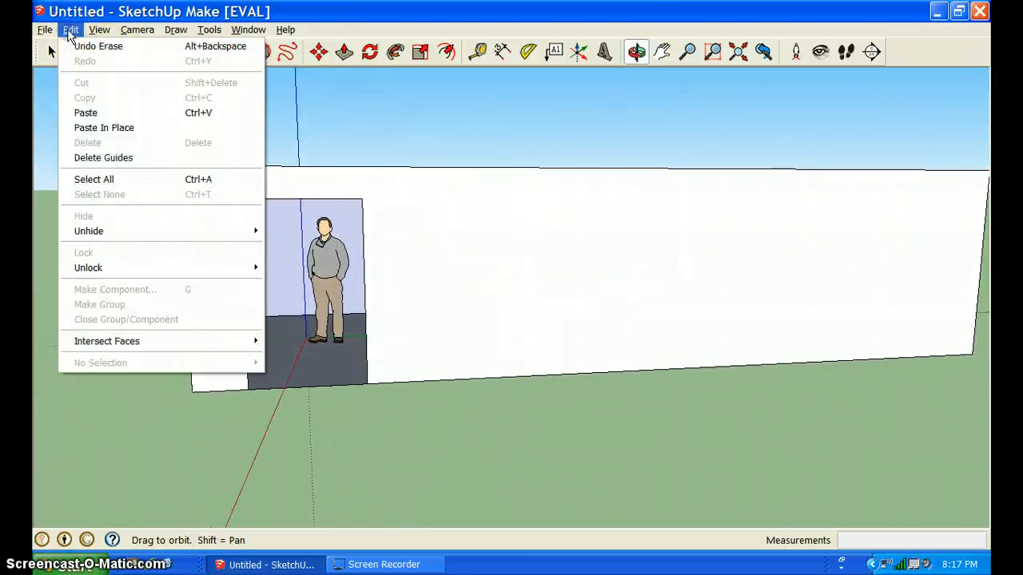
{"action": "left_click", "coordinate": [83, 47]}
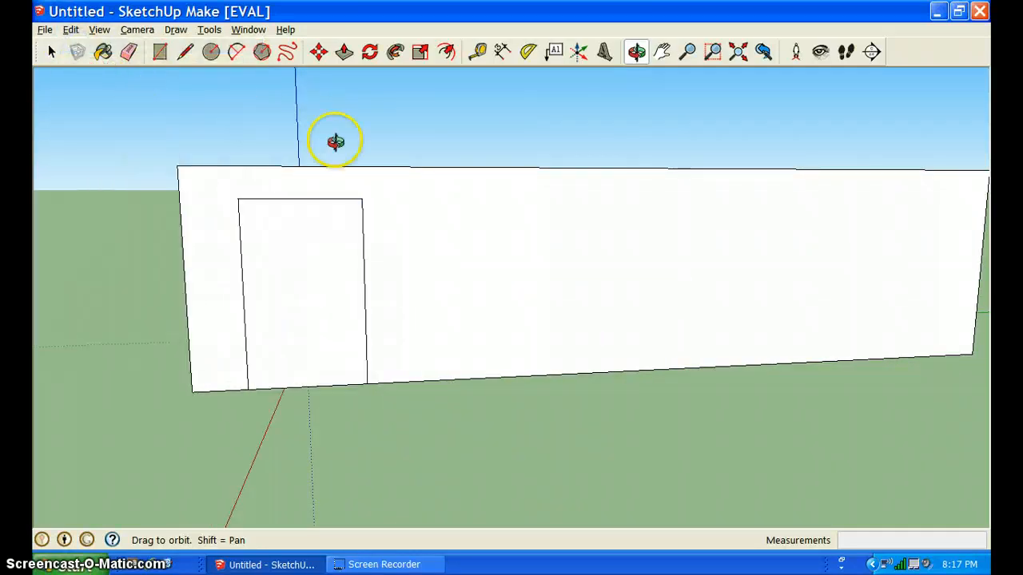
Push the door face about 6 9/16" inward to give the doorway wall thickness.
{"action": "left_click", "coordinate": [341, 56]}
{"action": "left_click", "coordinate": [305, 334]}
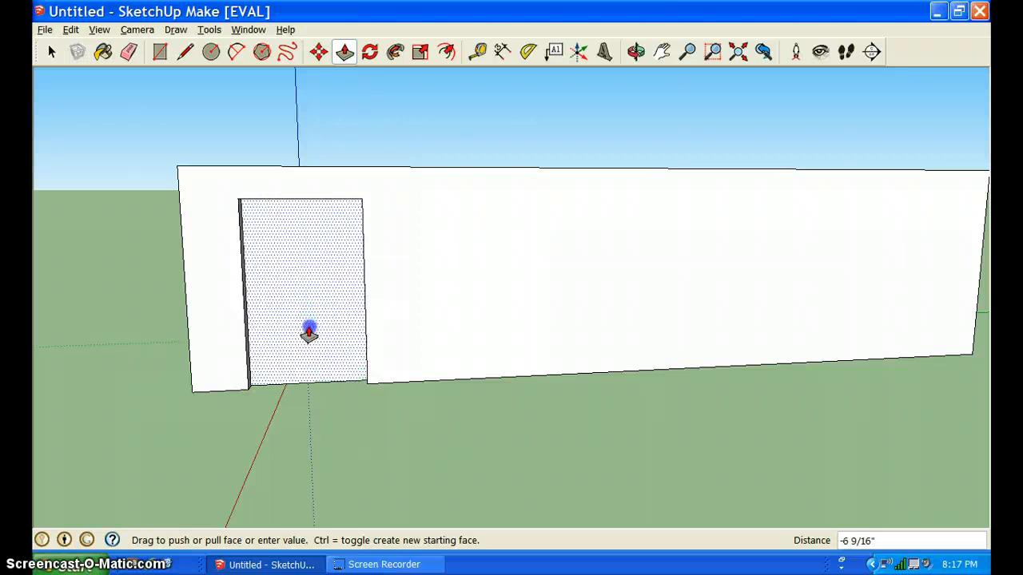
{"action": "left_click", "coordinate": [308, 333]}
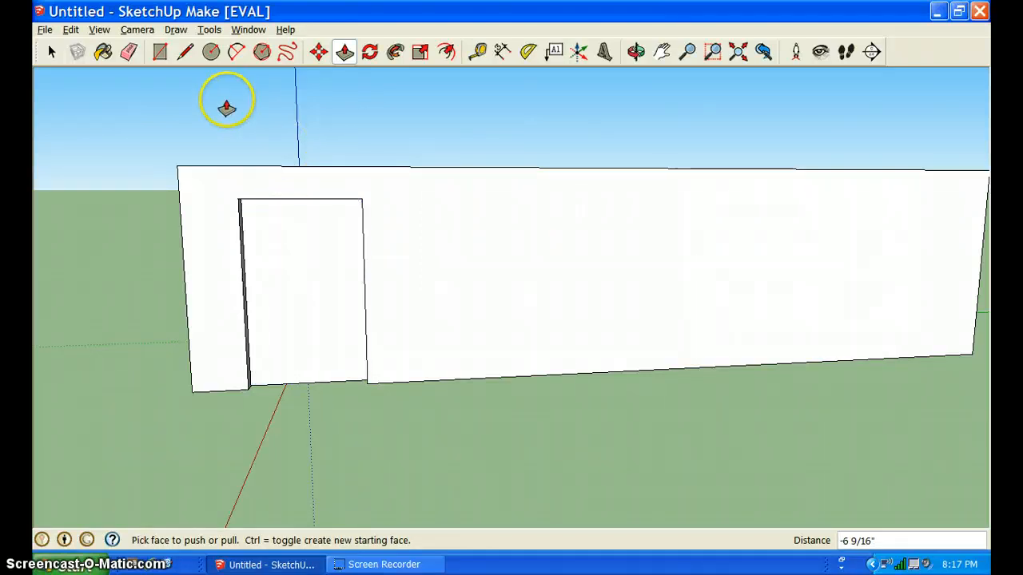
Erase the bottom edge of the recessed door face to open the doorway.
{"action": "left_click", "coordinate": [129, 53]}
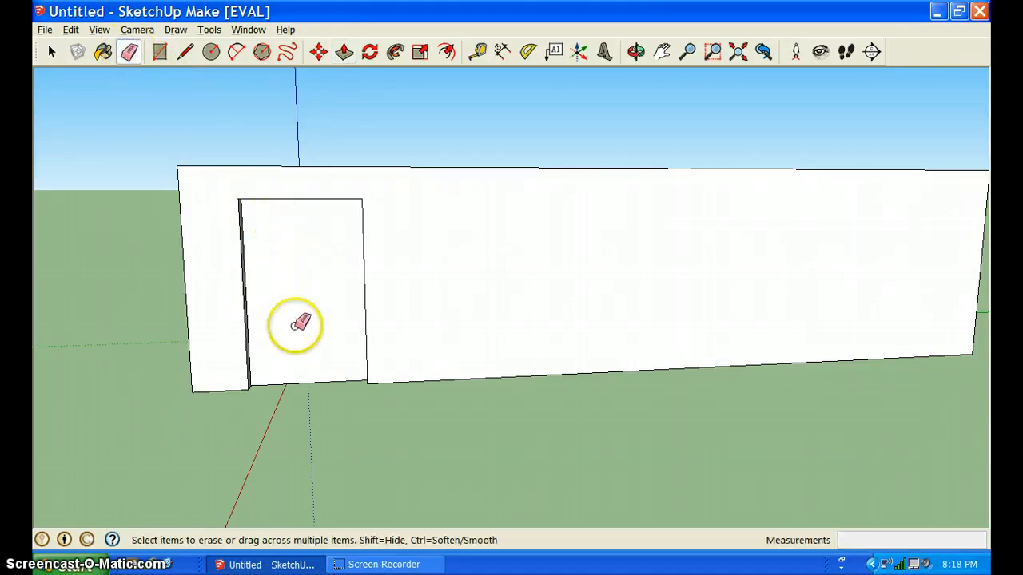
{"action": "left_click", "coordinate": [310, 382]}
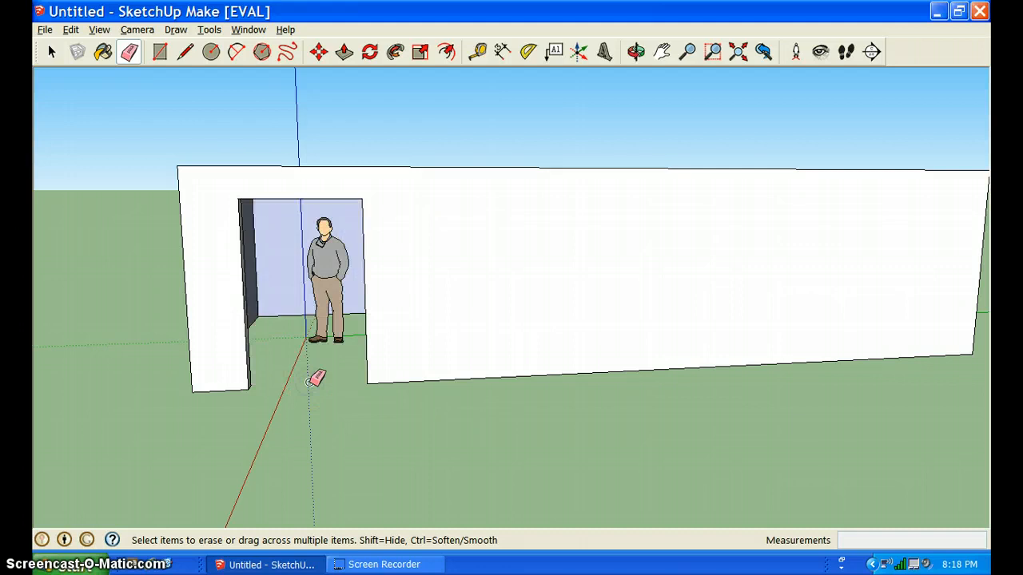
{"action": "mouse_move", "coordinate": [310, 382]}
{"action": "left_mouse_down"}
{"action": "mouse_move", "coordinate": [309, 274]}
{"action": "mouse_move", "coordinate": [319, 232]}
{"action": "left_mouse_up"}
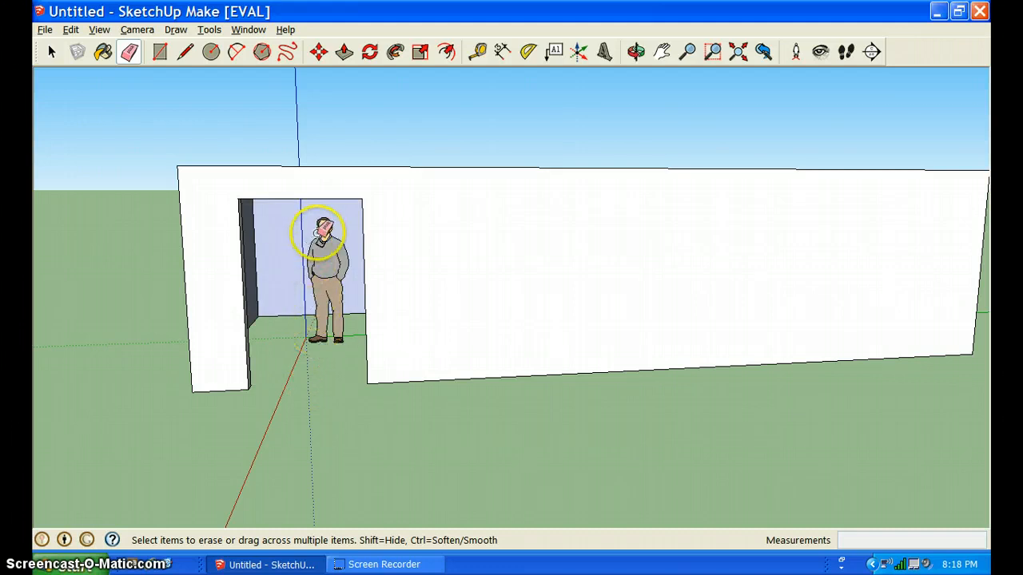
Draw a circle with a radius of about 1' 8 3/8" on the long wall, to the right of the doorway, as a window.
{"action": "left_click", "coordinate": [635, 52]}
{"action": "left_click_drag", "start_coordinate": [426, 279], "coordinate": [449, 275]}
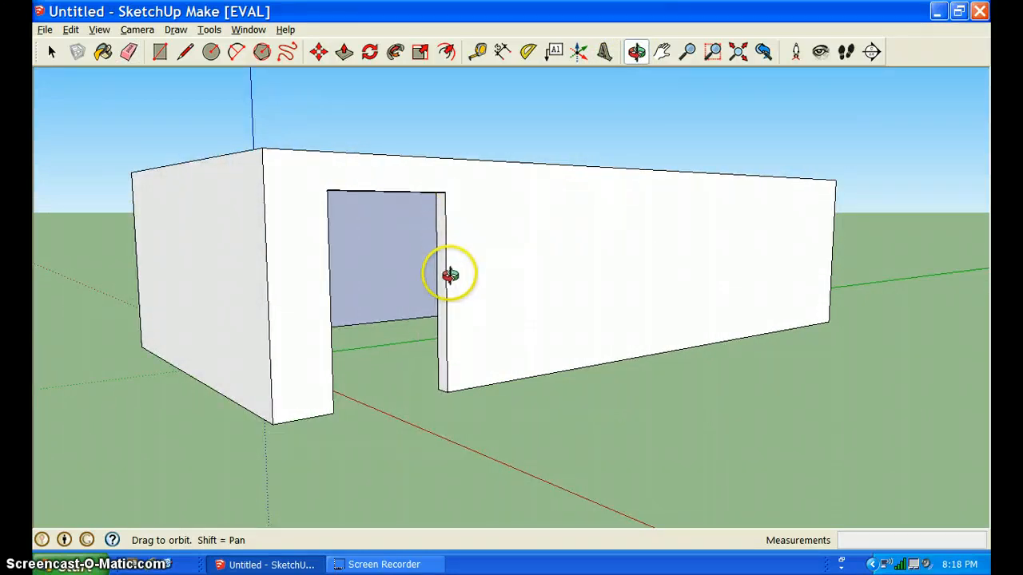
{"action": "left_click_drag", "start_coordinate": [641, 236], "coordinate": [434, 243]}
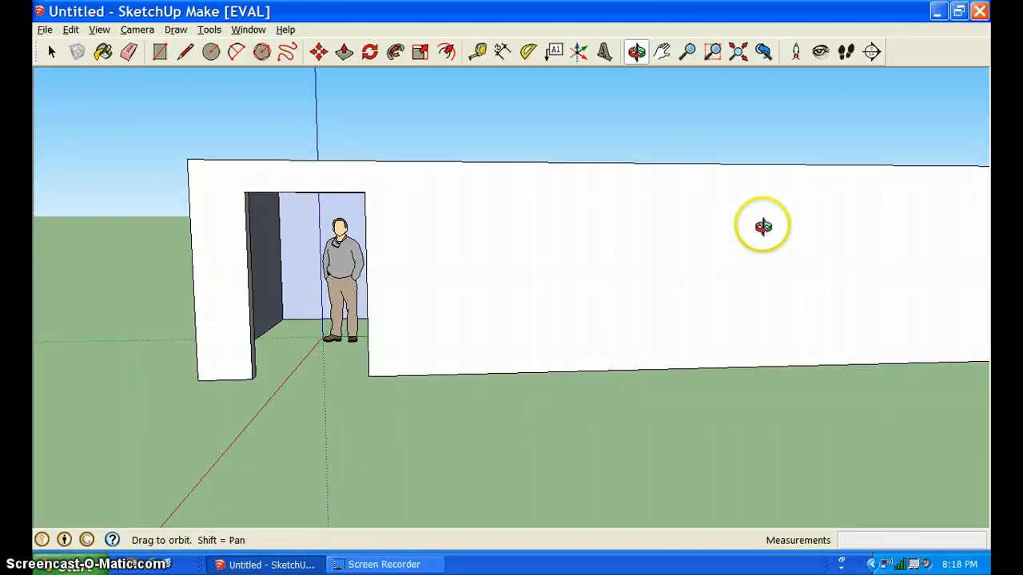
{"action": "left_click", "coordinate": [663, 52]}
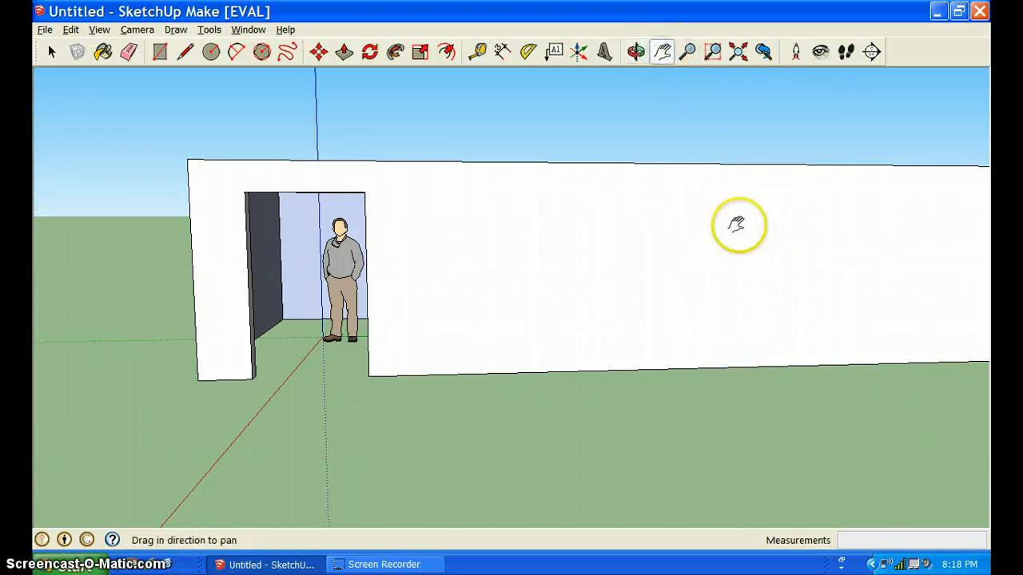
{"action": "left_click_drag", "start_coordinate": [740, 251], "coordinate": [651, 249]}
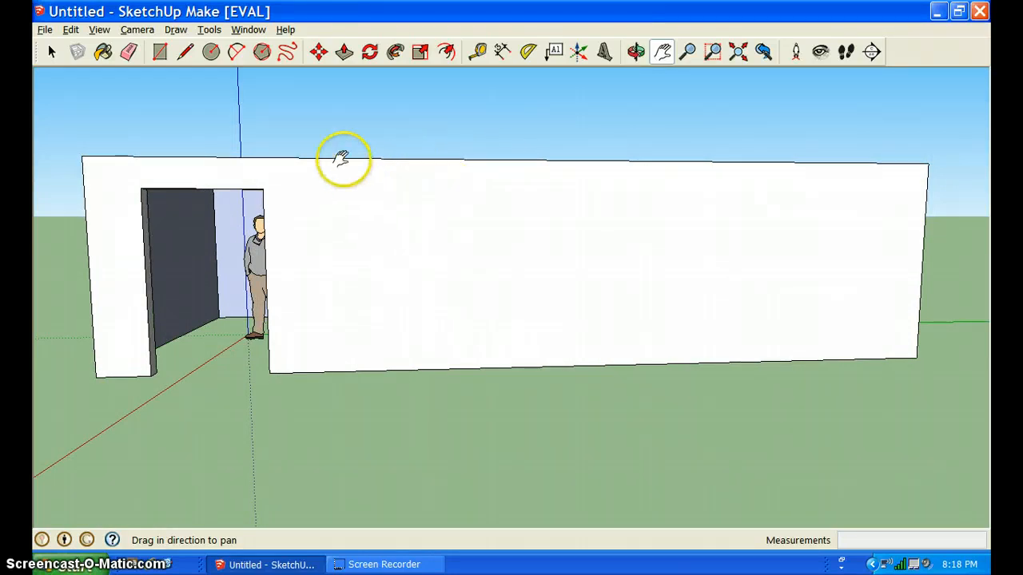
{"action": "left_click", "coordinate": [212, 52]}
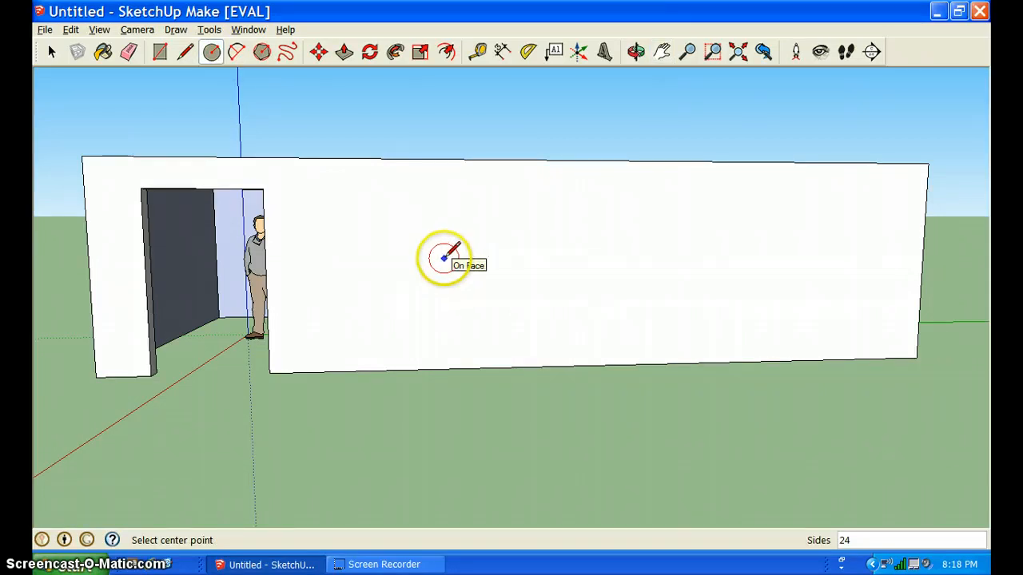
{"action": "left_click", "coordinate": [443, 258]}
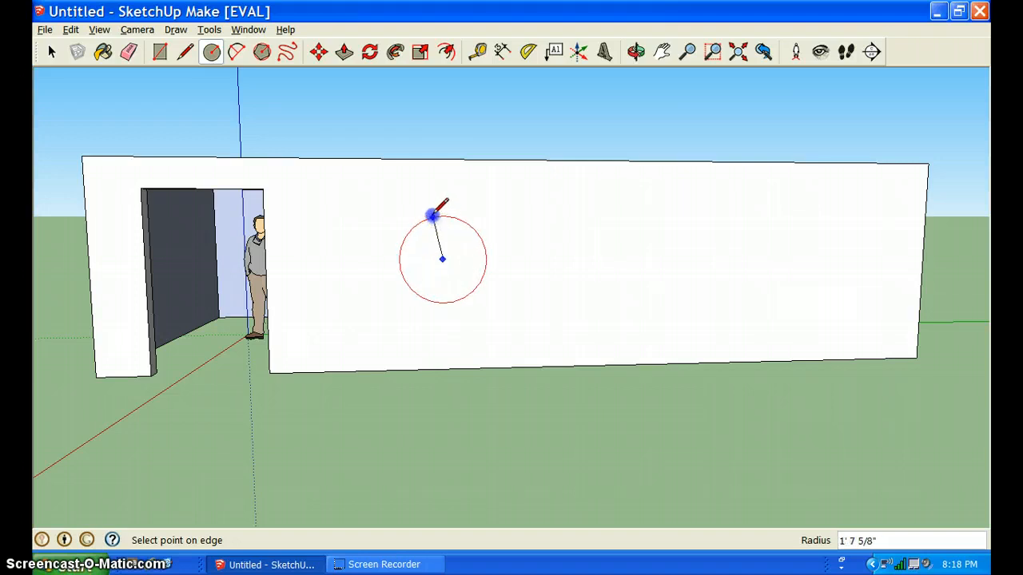
{"action": "left_click", "coordinate": [432, 215]}
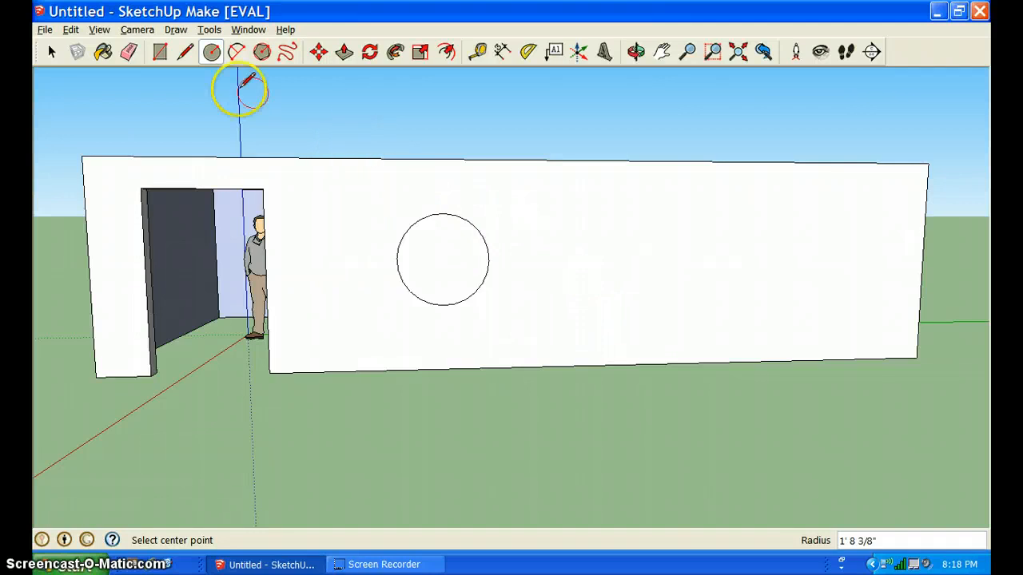
Delete the face inside the circle to cut a round window opening in the long wall.
{"action": "left_click", "coordinate": [52, 52]}
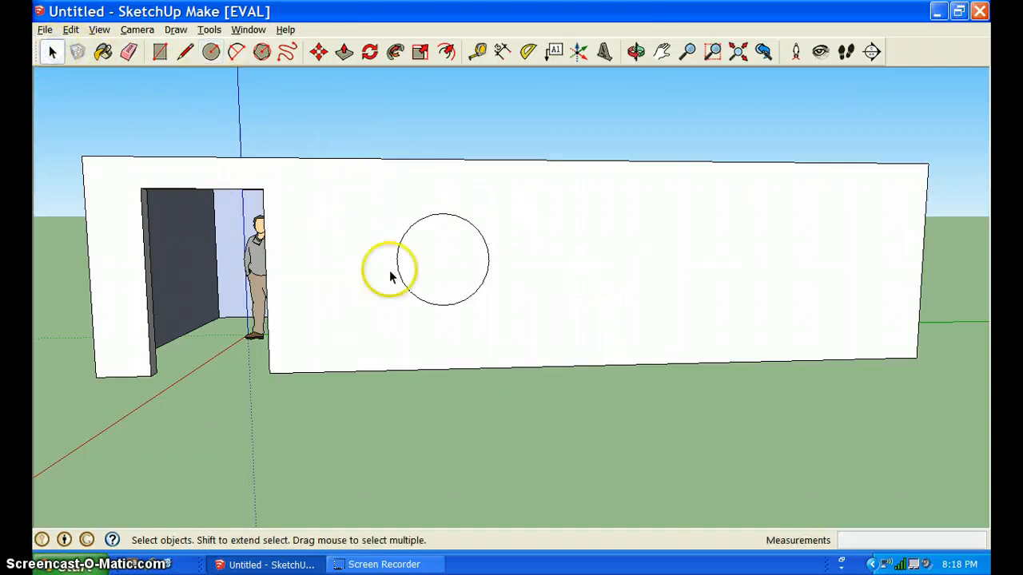
{"action": "left_click", "coordinate": [437, 262]}
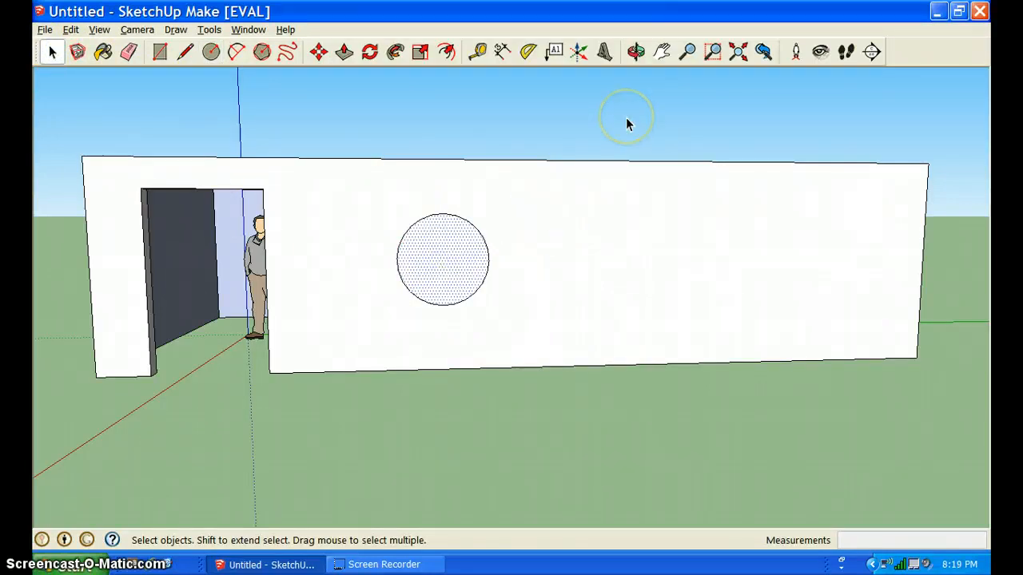
{"action": "key", "text": "Delete"}
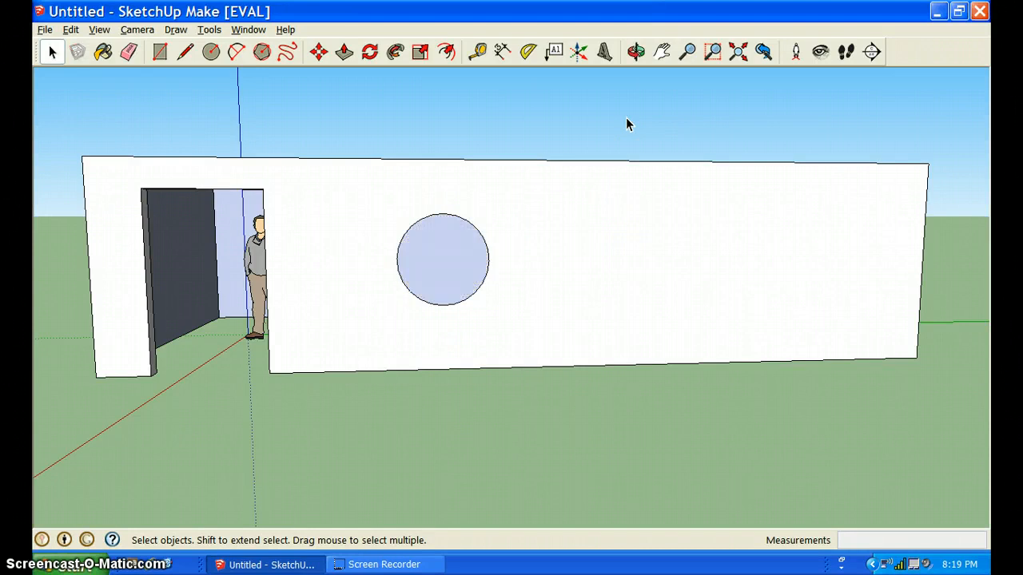
Inspect the round window opening and the doorway from several angles around the building.
{"action": "left_click", "coordinate": [637, 51]}
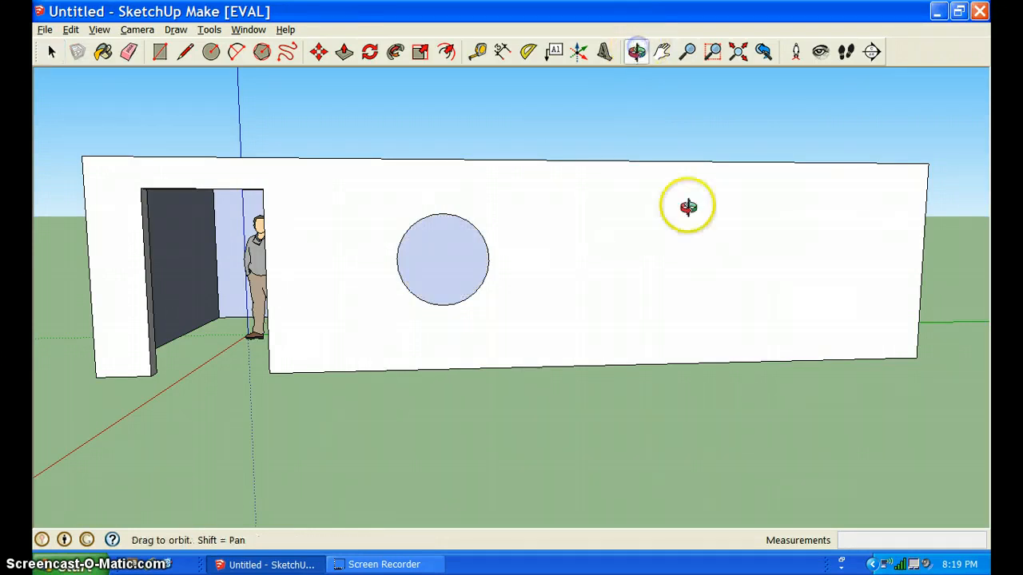
{"action": "left_click_drag", "start_coordinate": [685, 205], "coordinate": [483, 242]}
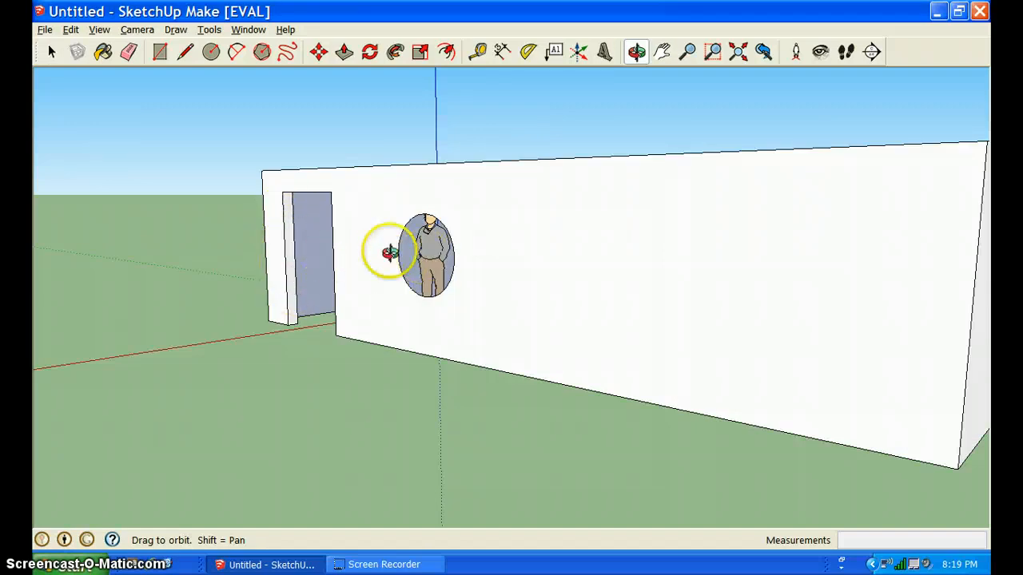
{"action": "left_click_drag", "start_coordinate": [527, 264], "coordinate": [753, 243]}
{"action": "left_click_drag", "start_coordinate": [406, 210], "coordinate": [586, 205]}
{"action": "left_click_drag", "start_coordinate": [178, 224], "coordinate": [388, 235]}
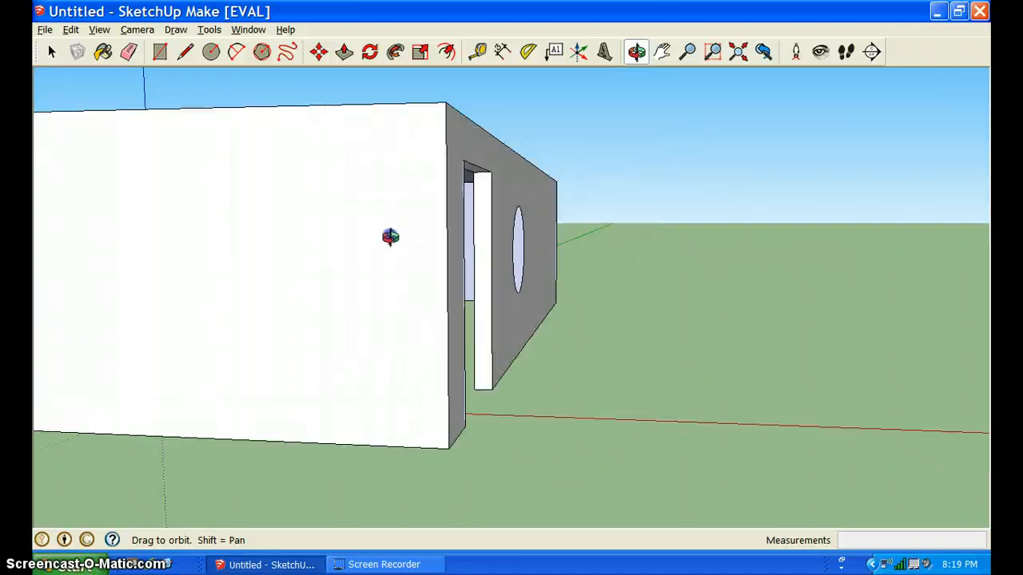
Turn to the blank short end wall of the building and examine it in full.
{"action": "left_click_drag", "start_coordinate": [267, 244], "coordinate": [412, 250]}
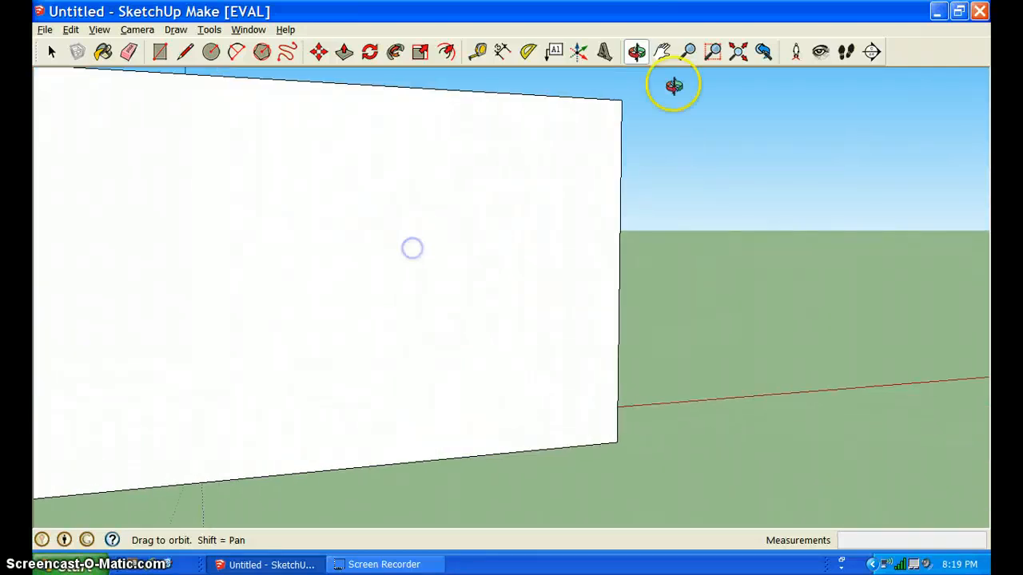
{"action": "left_click", "coordinate": [661, 51]}
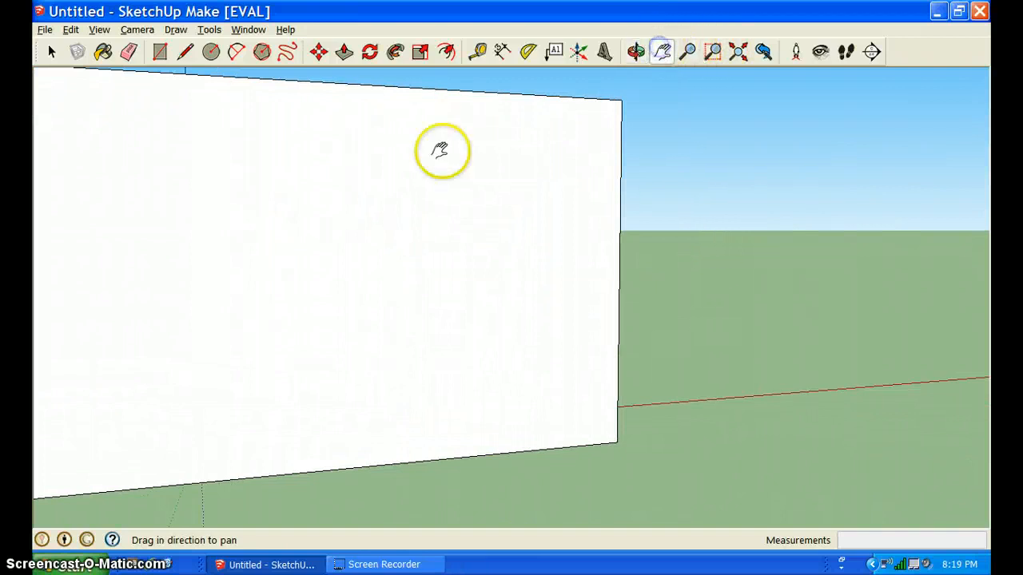
{"action": "left_click_drag", "start_coordinate": [440, 151], "coordinate": [650, 158]}
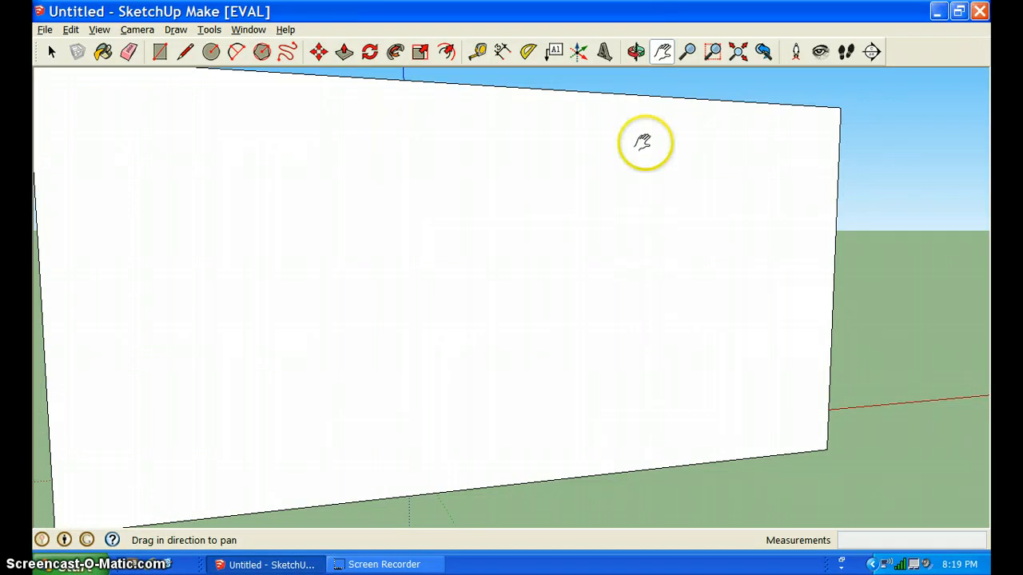
{"action": "left_click", "coordinate": [689, 52]}
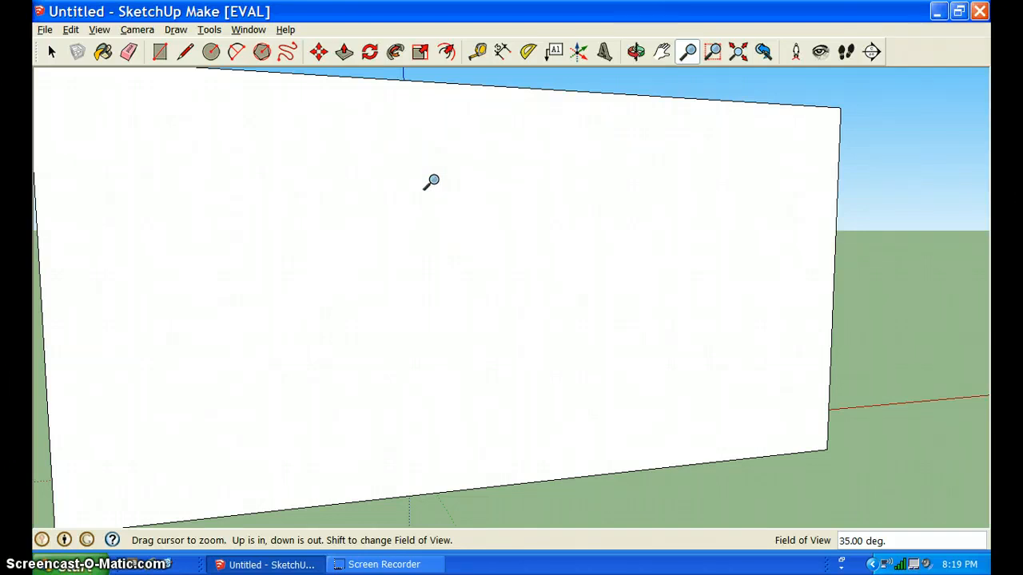
{"action": "scroll", "coordinate": [432, 181], "scroll_direction": "down", "scroll_amount": 5}
{"action": "left_click", "coordinate": [389, 200]}
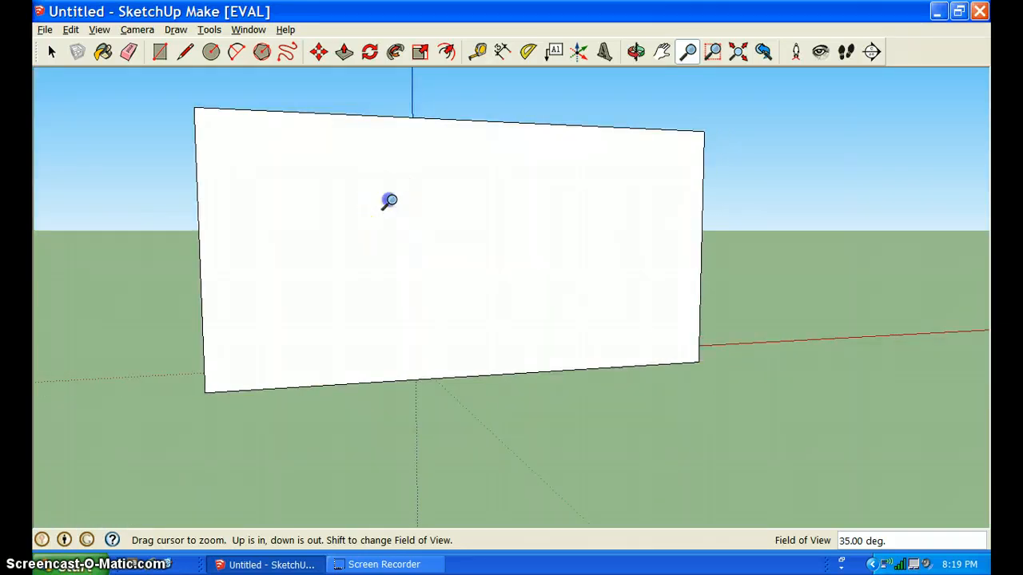
{"action": "left_click_drag", "start_coordinate": [389, 201], "coordinate": [380, 244]}
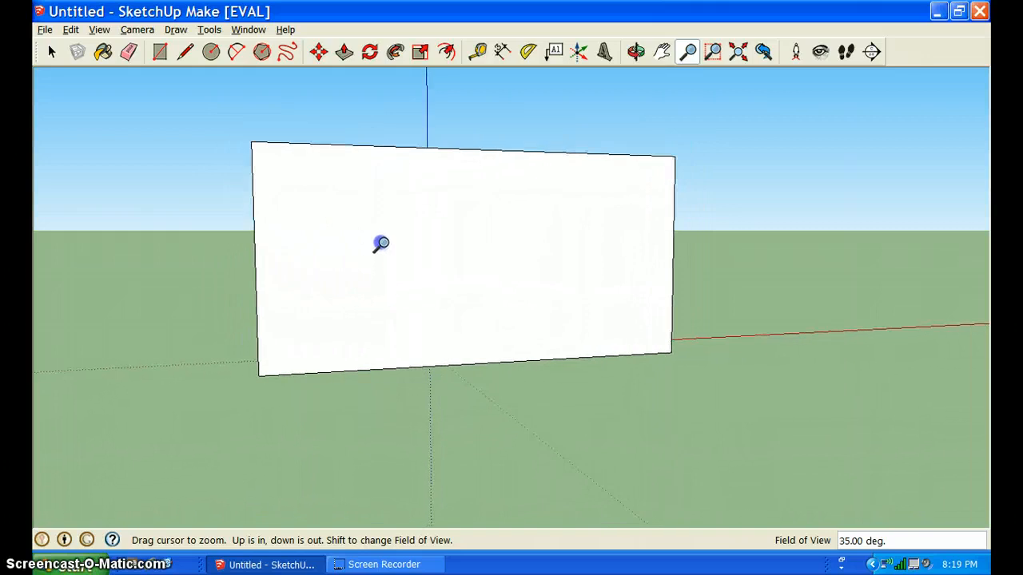
{"action": "left_click", "coordinate": [409, 206]}
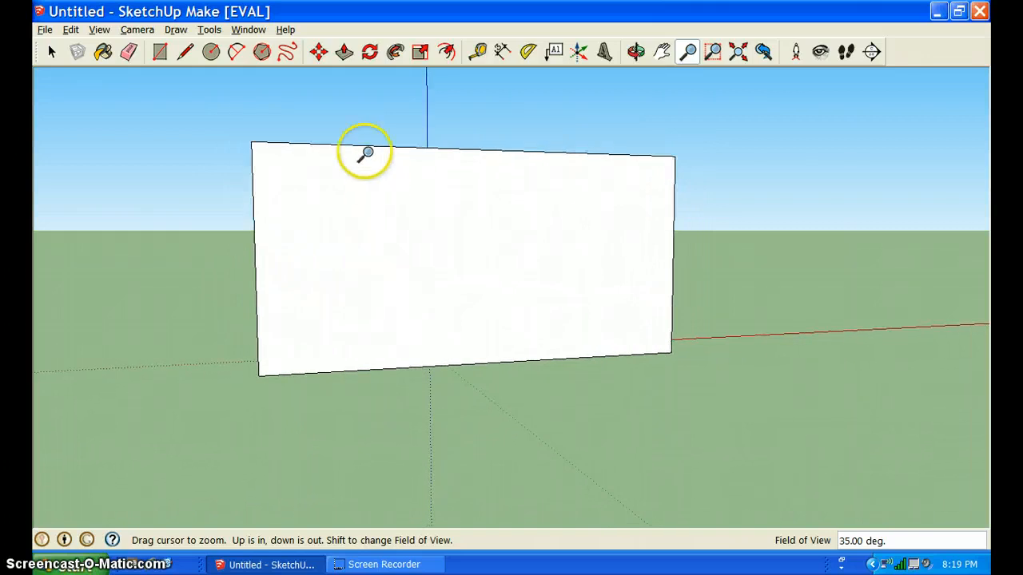
Draw a rectangle about 9' 1/8" by 2' 10 7/16" on the short end wall and undo it.
{"action": "left_click", "coordinate": [161, 52]}
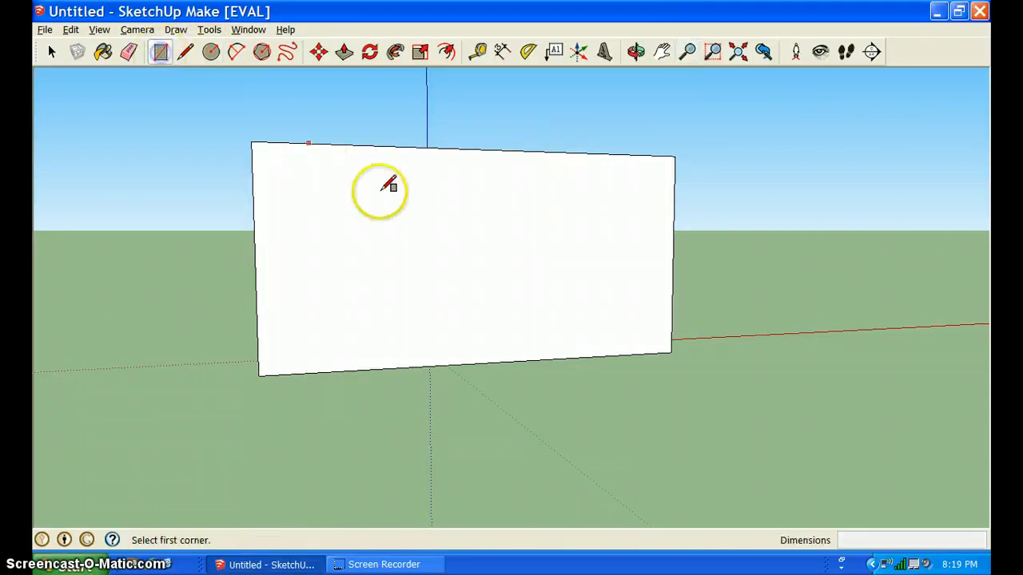
{"action": "left_click", "coordinate": [343, 212]}
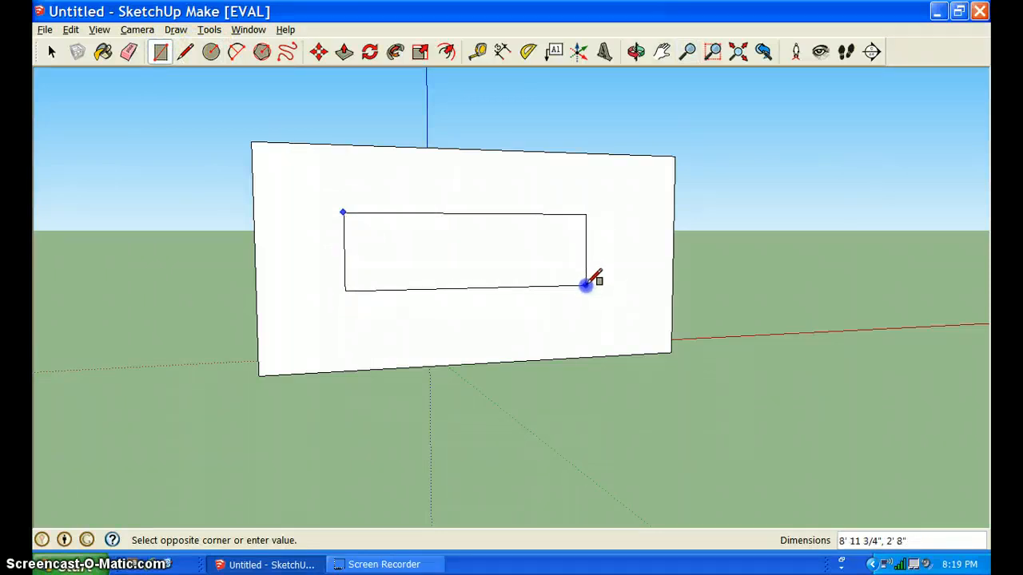
{"action": "left_click", "coordinate": [586, 291]}
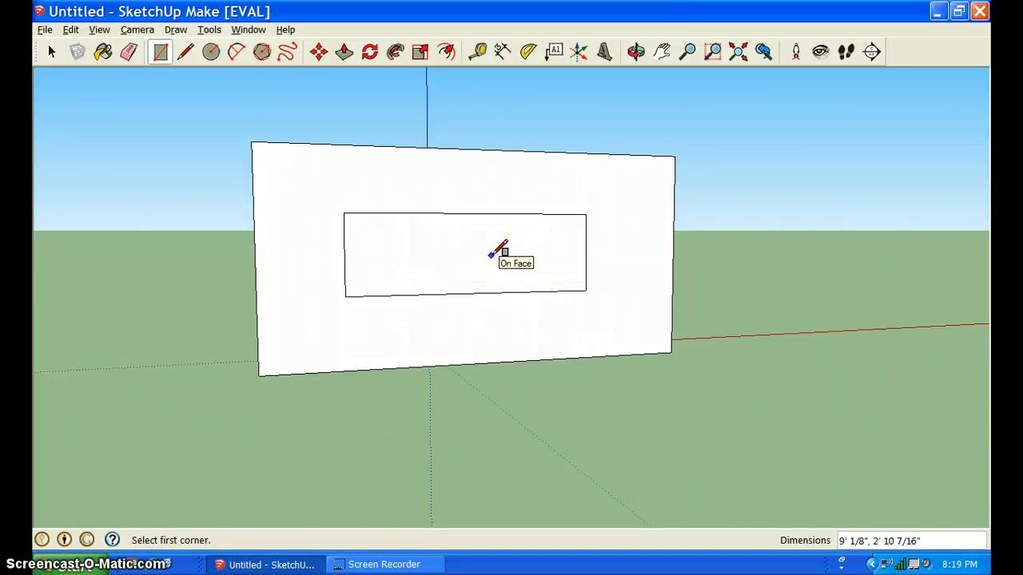
{"action": "left_click", "coordinate": [72, 30]}
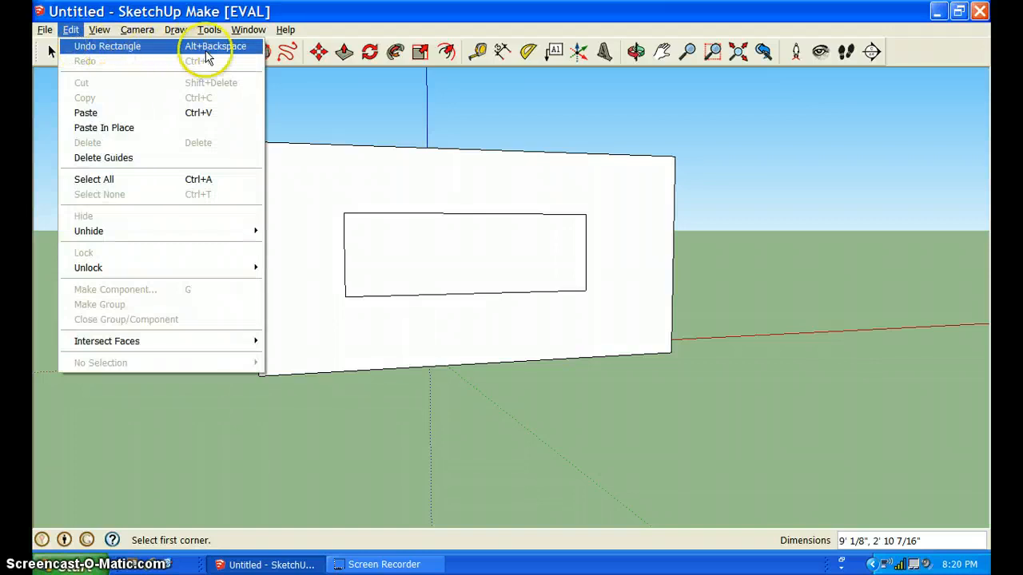
{"action": "left_click", "coordinate": [91, 46]}
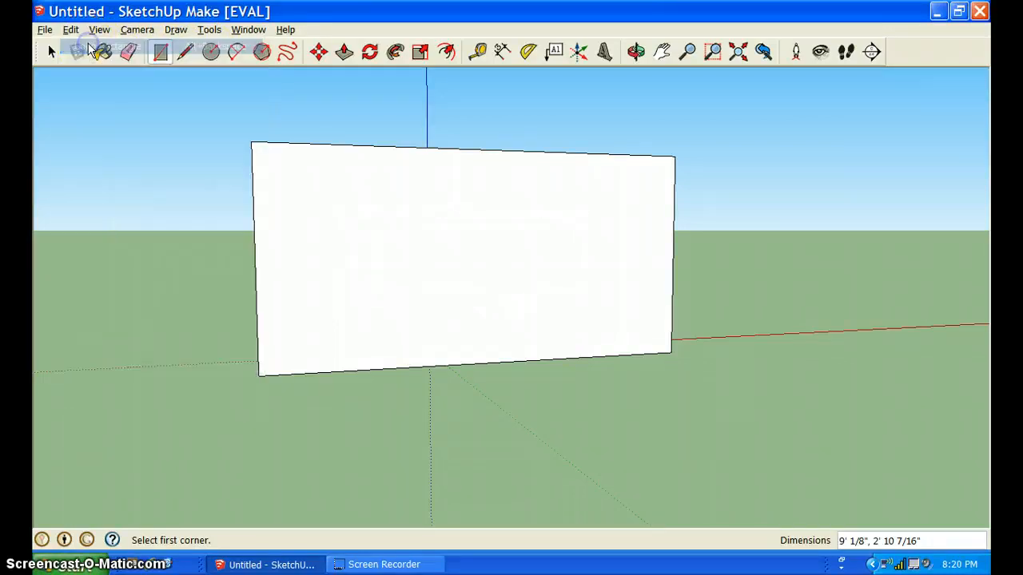
Draw a wide window rectangle about 10' 5 3/8" by 2' 8 3/16" on the upper part of the short end wall.
{"action": "left_click", "coordinate": [159, 53]}
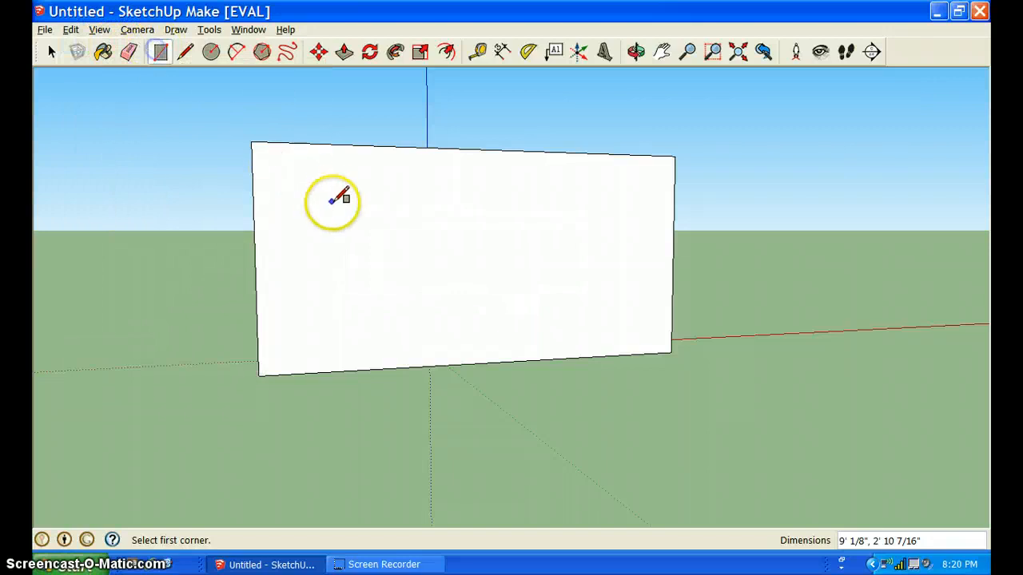
{"action": "left_click", "coordinate": [328, 183]}
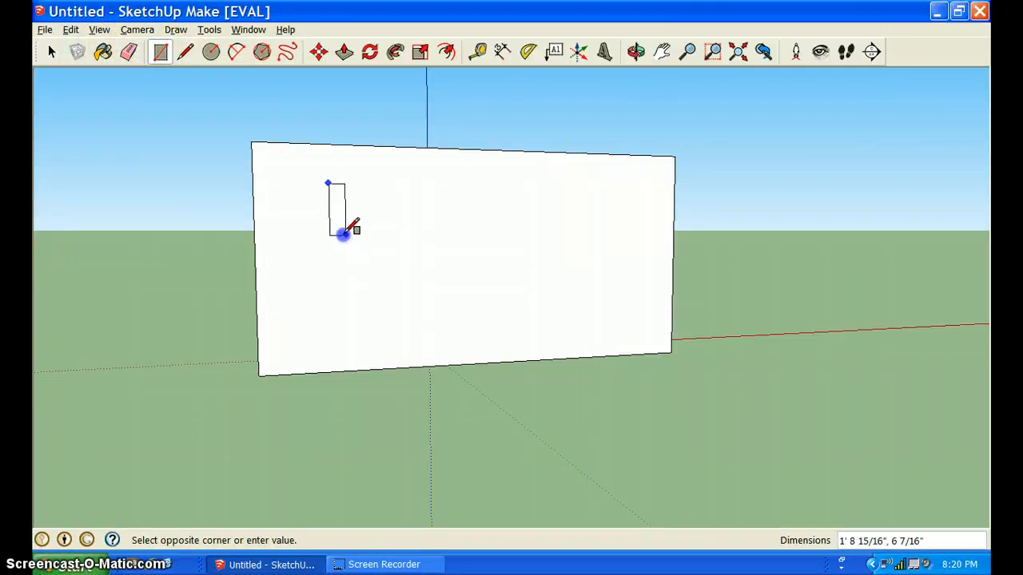
{"action": "left_click", "coordinate": [610, 258]}
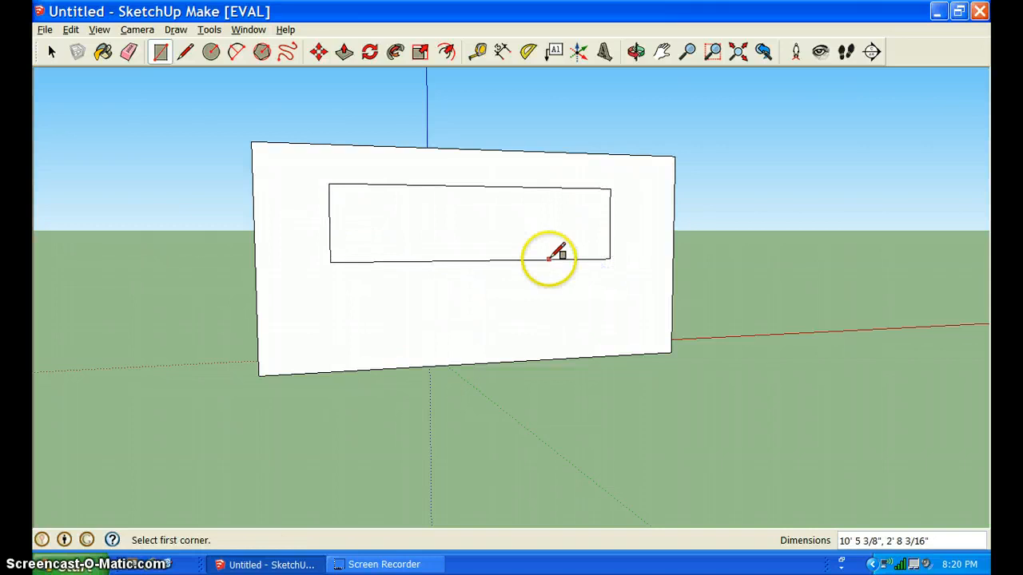
{"action": "left_click", "coordinate": [438, 189]}
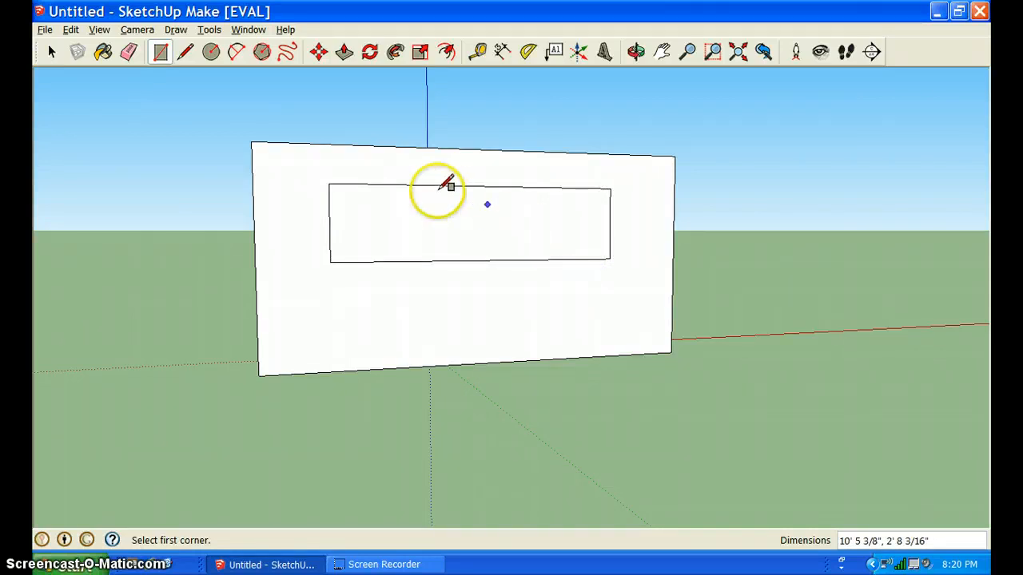
Push/Pull the window rectangle's face by about 5/16".
{"action": "left_click", "coordinate": [345, 53]}
{"action": "left_click", "coordinate": [427, 230]}
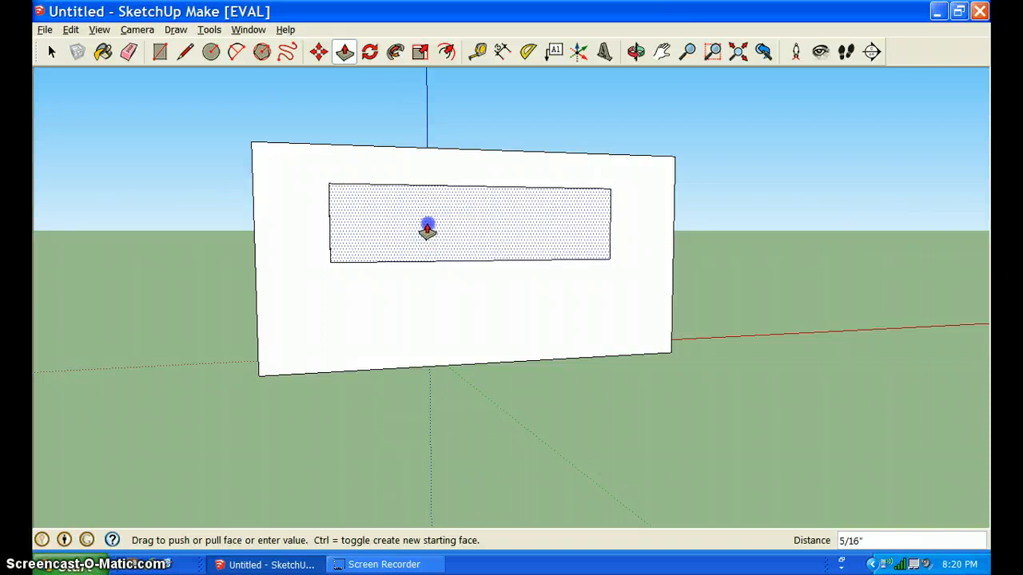
{"action": "left_click", "coordinate": [427, 230]}
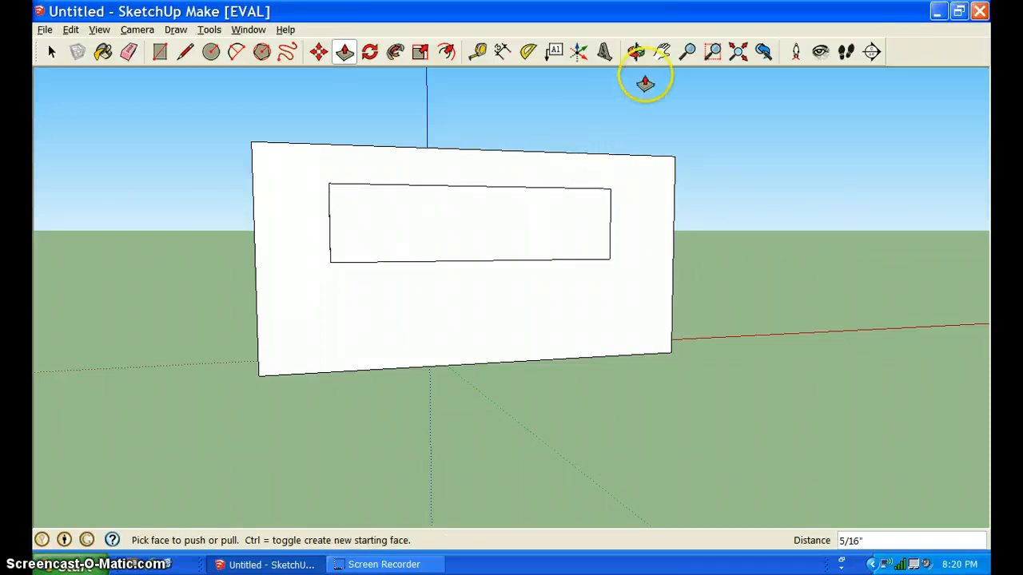
Delete the face inside the rectangle to cut a wide window opening in the end wall.
{"action": "left_click", "coordinate": [52, 52]}
{"action": "left_click", "coordinate": [449, 240]}
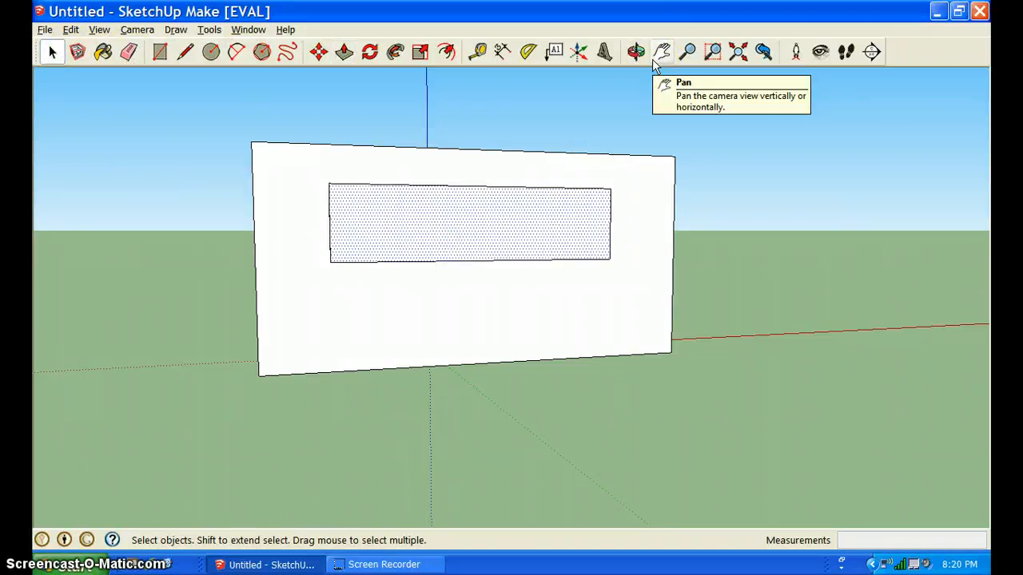
{"action": "key", "text": "Delete"}
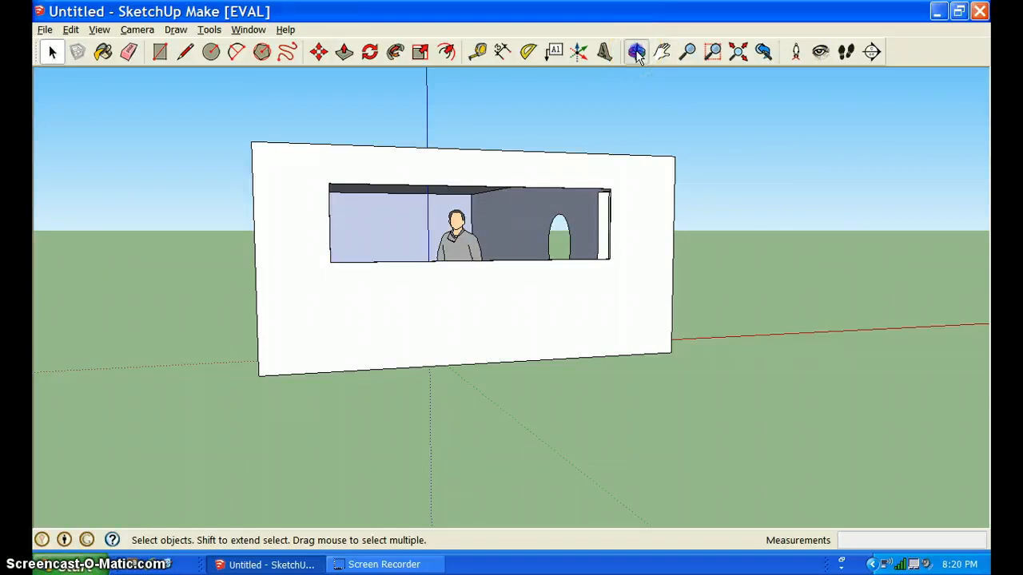
Inspect the rectangular window, the doorway and the round window from several angles around the building.
{"action": "left_click", "coordinate": [636, 51]}
{"action": "mouse_move", "coordinate": [651, 279]}
{"action": "left_mouse_down"}
{"action": "mouse_move", "coordinate": [641, 314]}
{"action": "mouse_move", "coordinate": [696, 290]}
{"action": "mouse_move", "coordinate": [509, 304]}
{"action": "mouse_move", "coordinate": [674, 290]}
{"action": "mouse_move", "coordinate": [664, 274]}
{"action": "mouse_move", "coordinate": [642, 308]}
{"action": "mouse_move", "coordinate": [644, 288]}
{"action": "mouse_move", "coordinate": [652, 292]}
{"action": "left_mouse_up"}
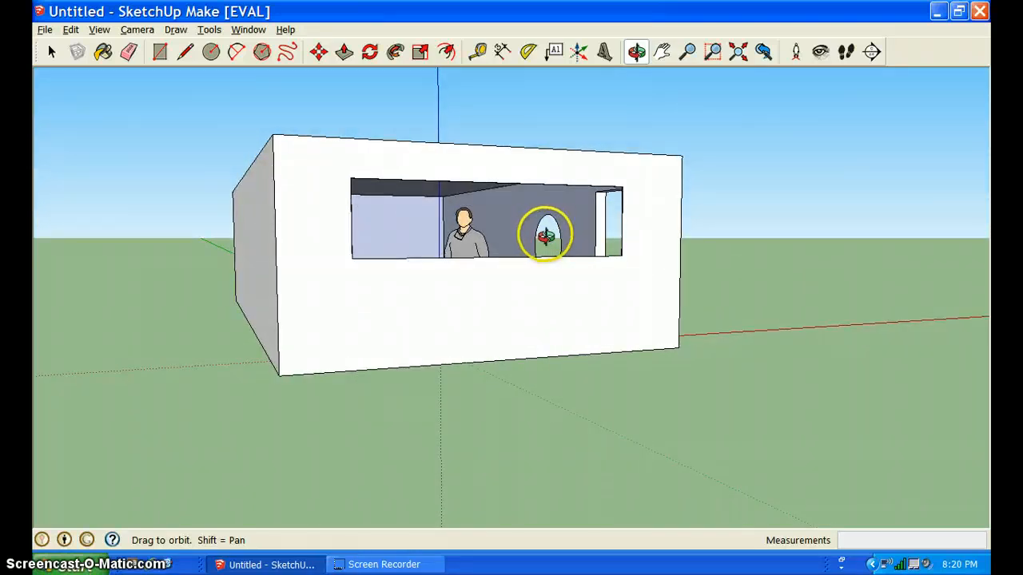
{"action": "left_click_drag", "start_coordinate": [616, 290], "coordinate": [409, 316]}
{"action": "left_click_drag", "start_coordinate": [519, 303], "coordinate": [449, 307]}
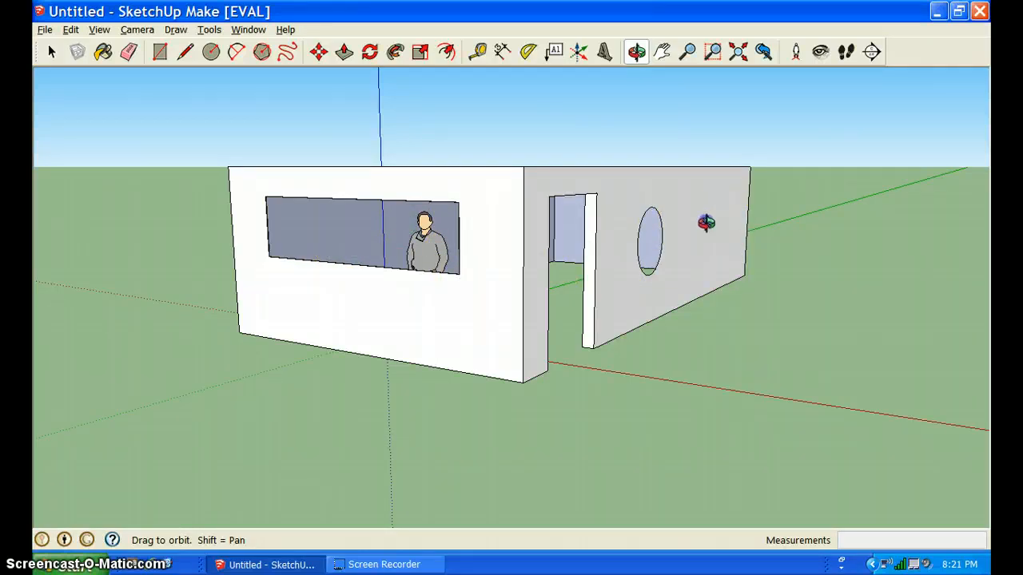
{"action": "left_click_drag", "start_coordinate": [706, 223], "coordinate": [476, 202]}
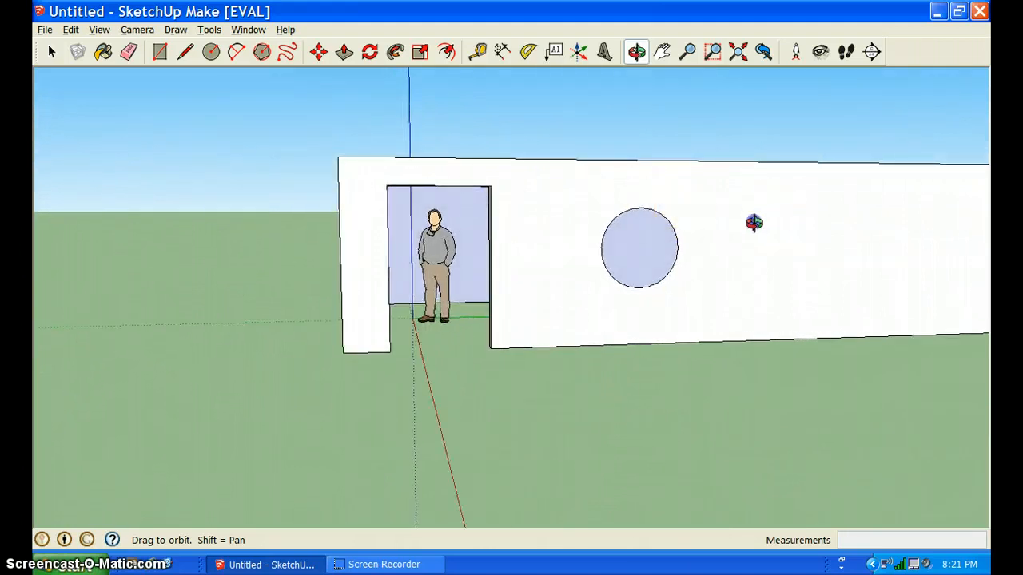
{"action": "left_click_drag", "start_coordinate": [753, 224], "coordinate": [788, 226]}
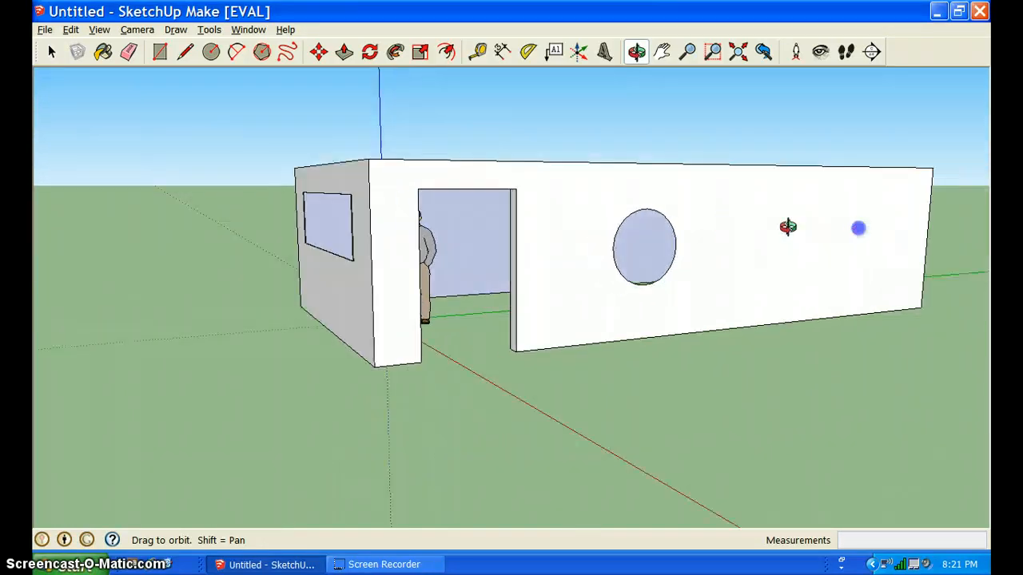
{"action": "left_click_drag", "start_coordinate": [568, 228], "coordinate": [768, 231]}
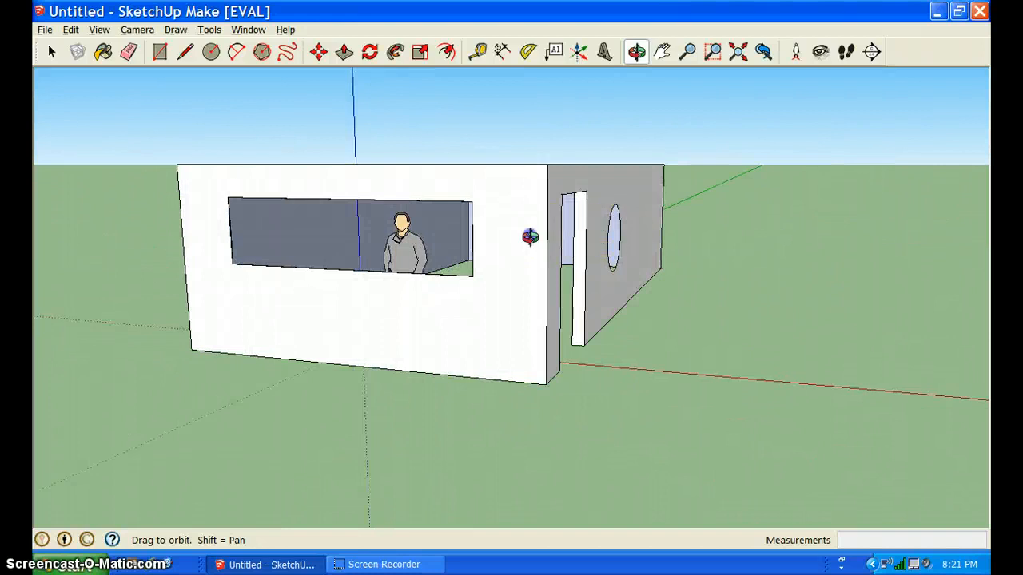
{"action": "left_click_drag", "start_coordinate": [568, 238], "coordinate": [663, 242]}
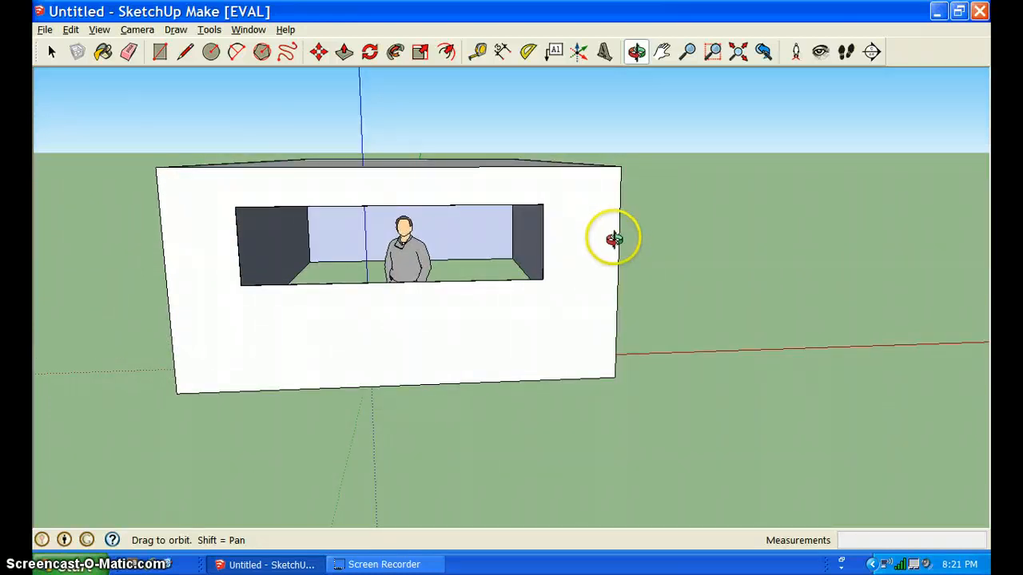
Draw a line about 31' 6 1/16" long across the flat roof, from the midpoint of the far short edge to the near short edge.
{"action": "left_click", "coordinate": [662, 52]}
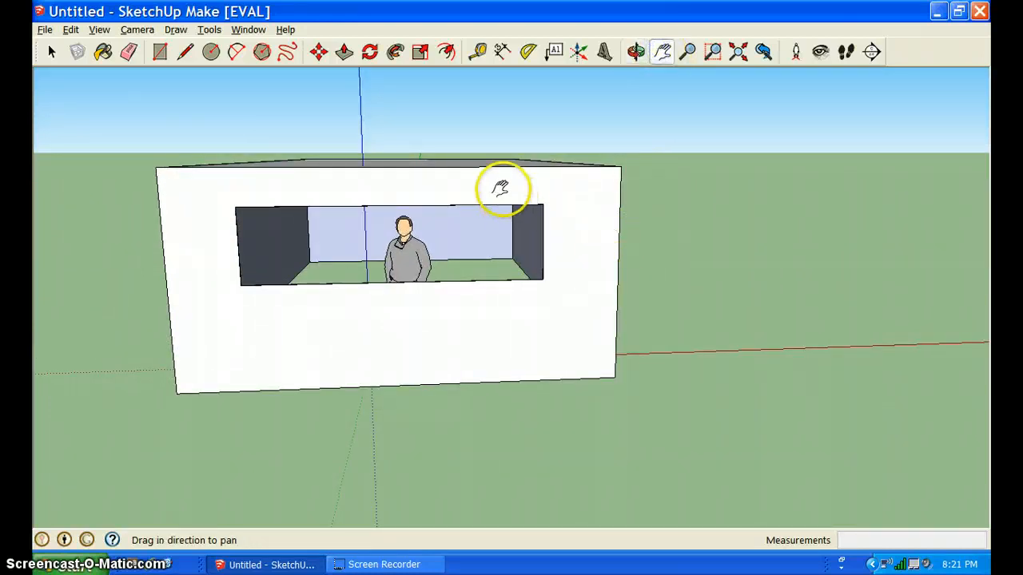
{"action": "left_click_drag", "start_coordinate": [500, 188], "coordinate": [559, 251]}
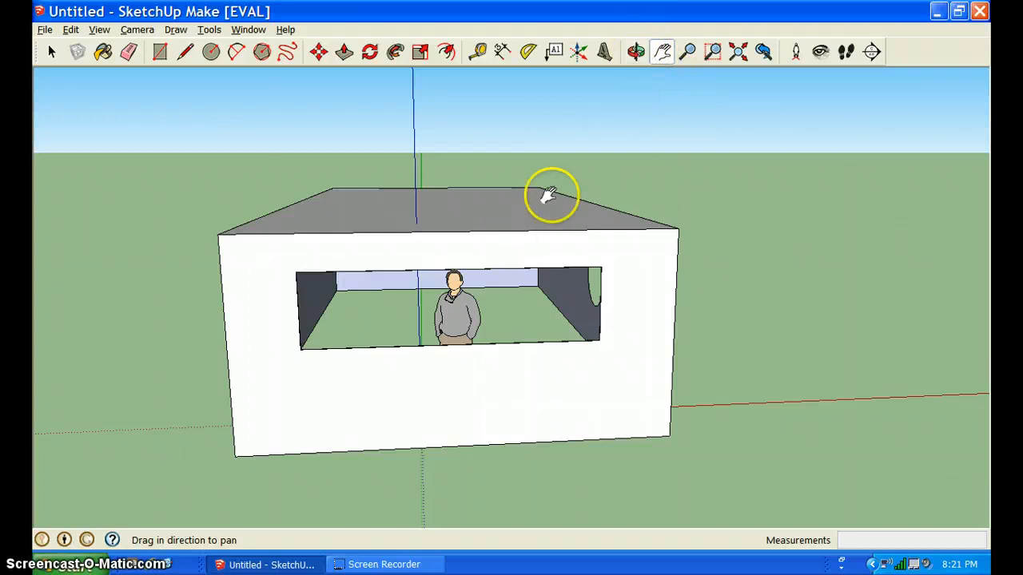
{"action": "left_click", "coordinate": [636, 51]}
{"action": "left_click_drag", "start_coordinate": [570, 247], "coordinate": [518, 283]}
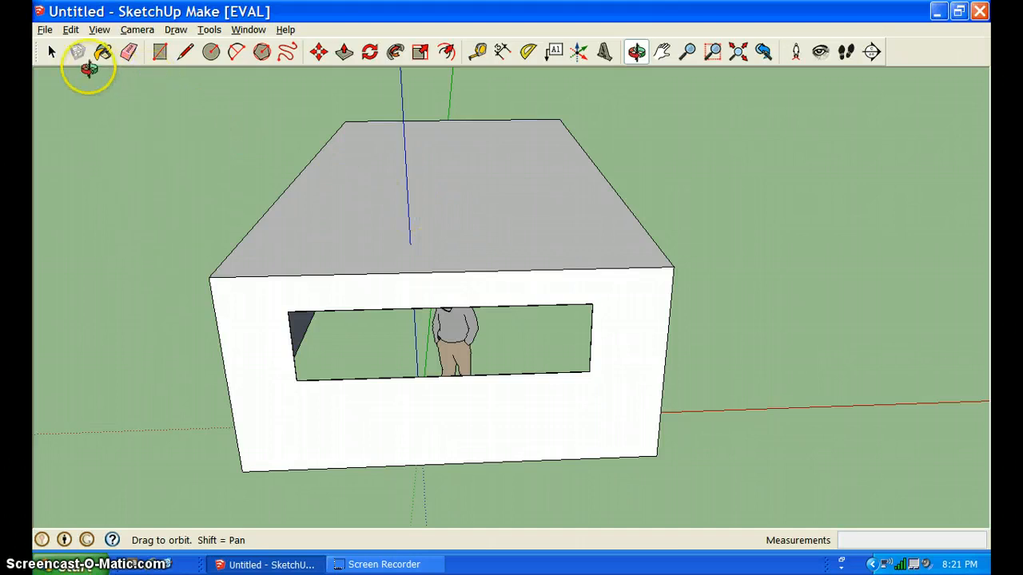
{"action": "left_click", "coordinate": [186, 53]}
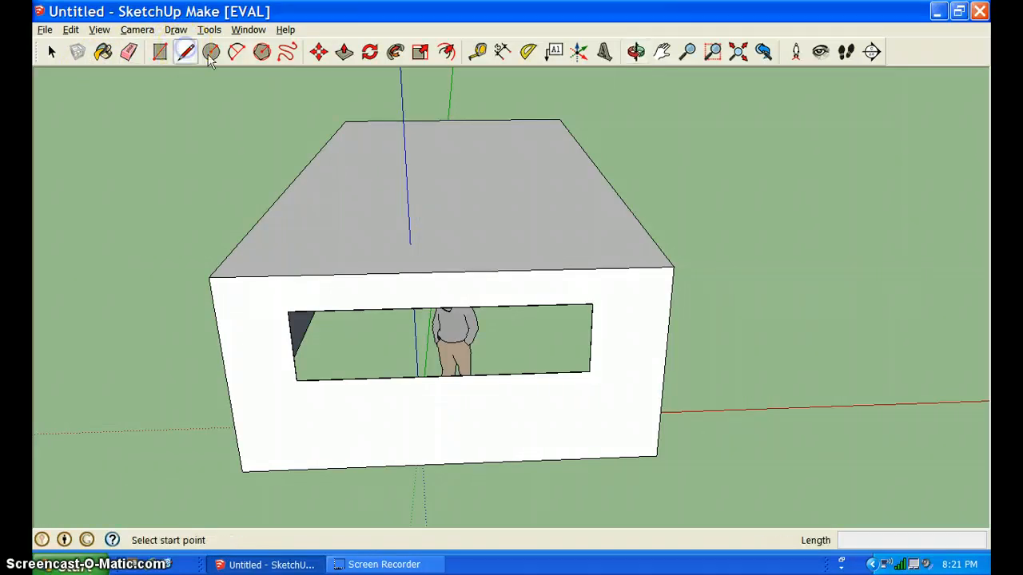
{"action": "left_click", "coordinate": [468, 120]}
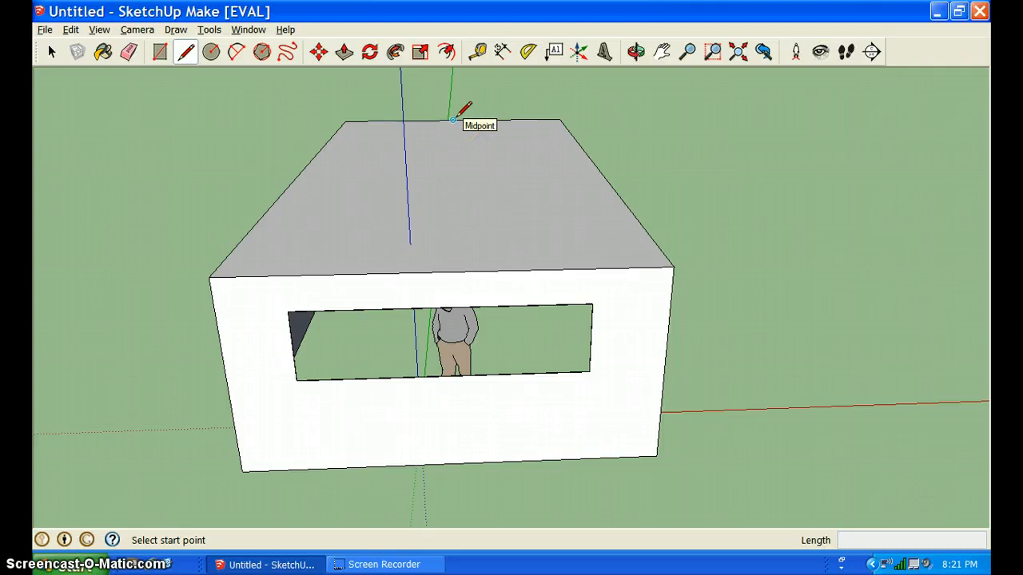
{"action": "left_click", "coordinate": [453, 120]}
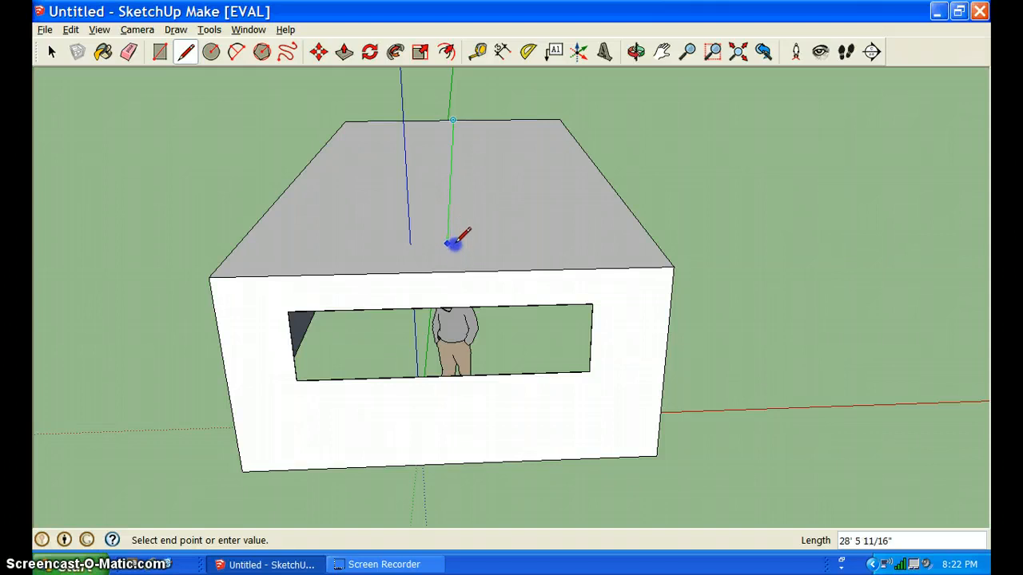
{"action": "left_click", "coordinate": [482, 269]}
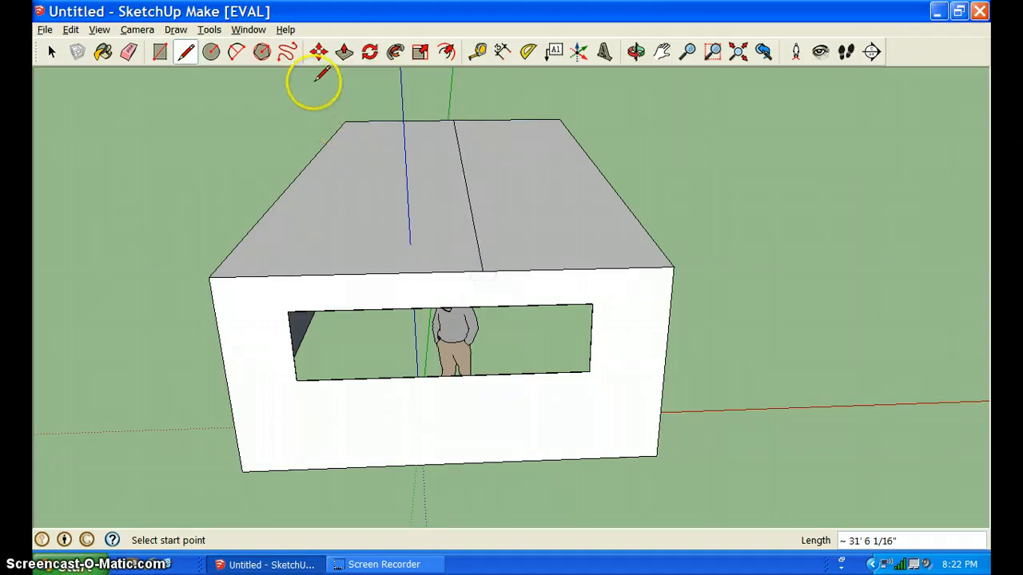
{"action": "left_click", "coordinate": [318, 53]}
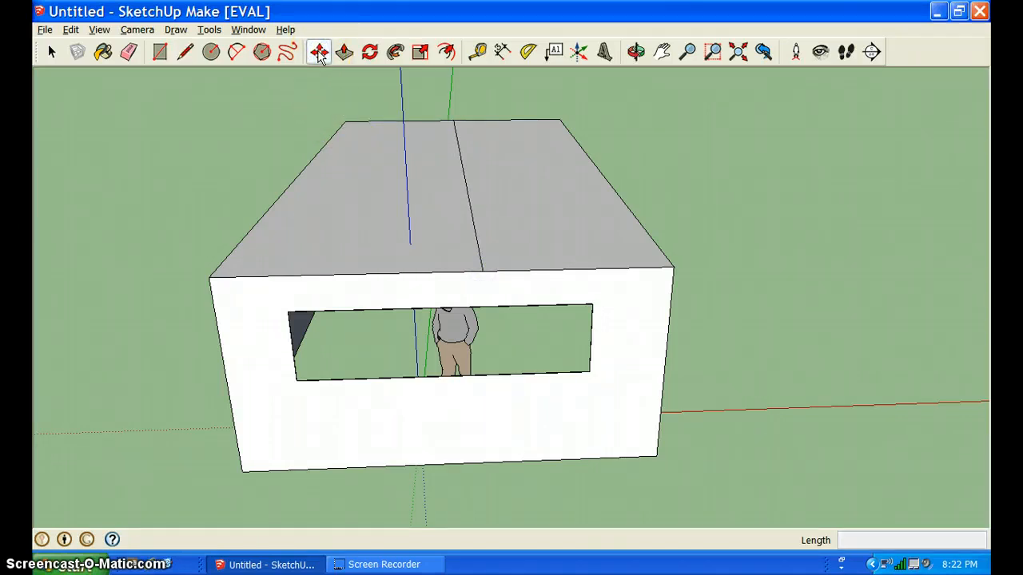
{"action": "left_click", "coordinate": [462, 162]}
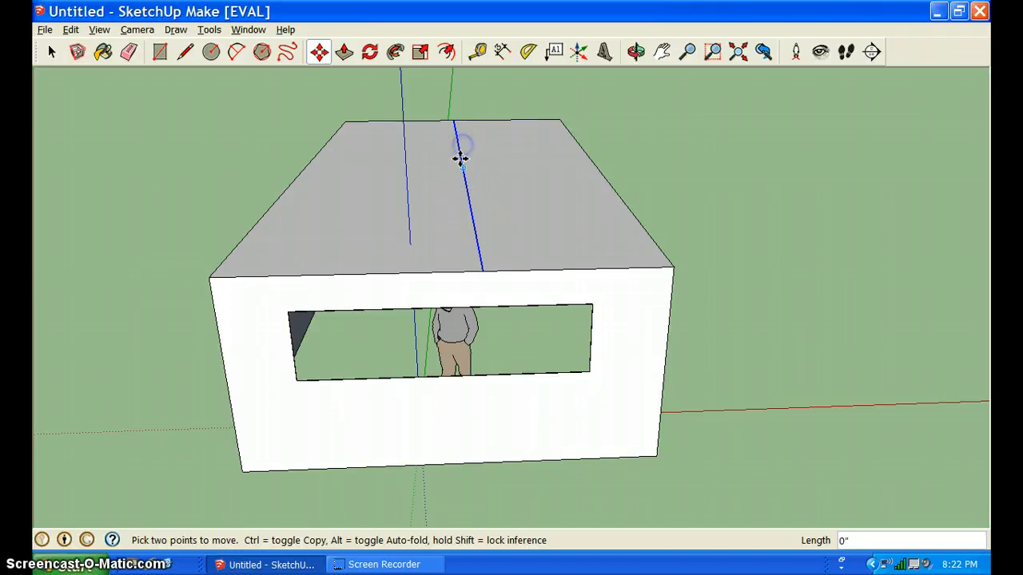
{"action": "left_click", "coordinate": [462, 162]}
{"action": "left_click", "coordinate": [461, 144]}
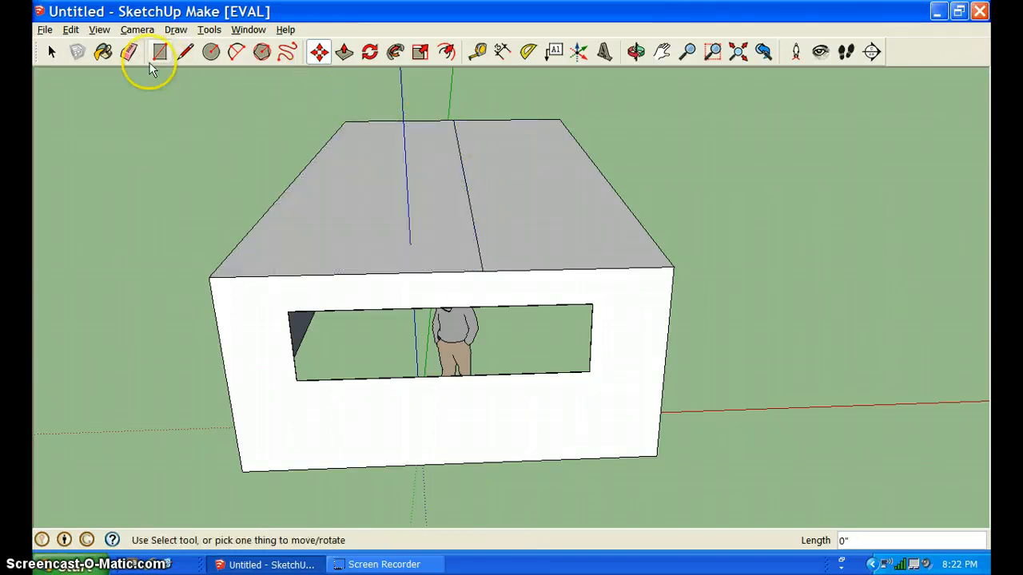
{"action": "left_click", "coordinate": [70, 30]}
{"action": "left_click", "coordinate": [80, 46]}
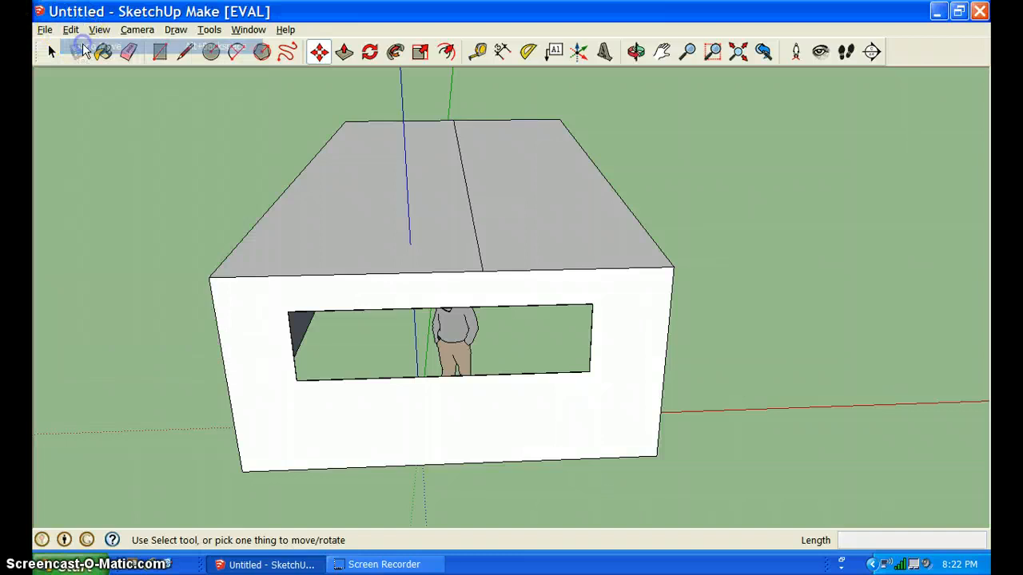
{"action": "left_click", "coordinate": [68, 31]}
{"action": "left_click", "coordinate": [80, 45]}
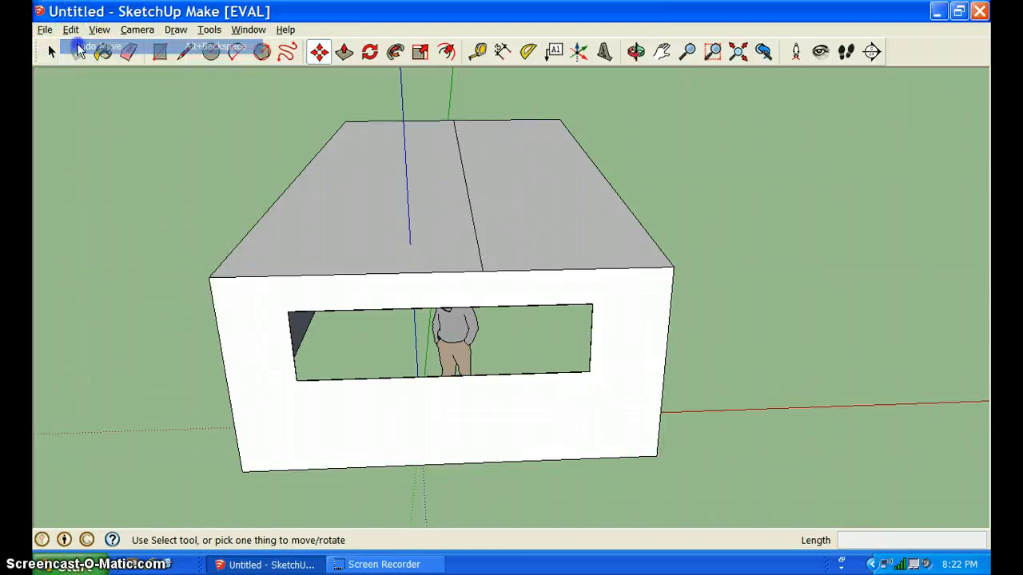
Undo the drawn roof line and redraw it about 31' 5 3/4" long between the midpoints of the far and near short edges.
{"action": "left_click", "coordinate": [70, 29]}
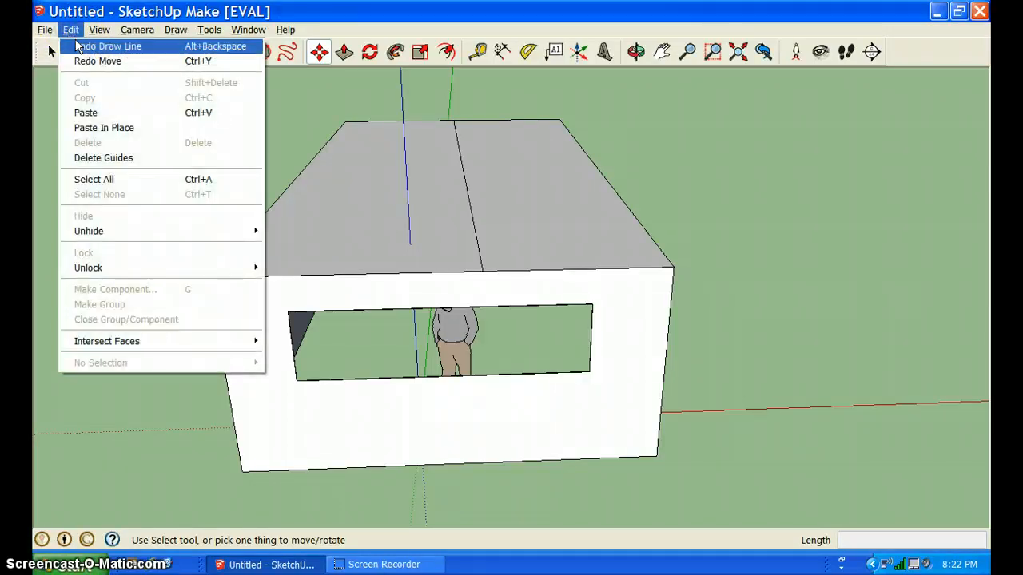
{"action": "left_click", "coordinate": [104, 46]}
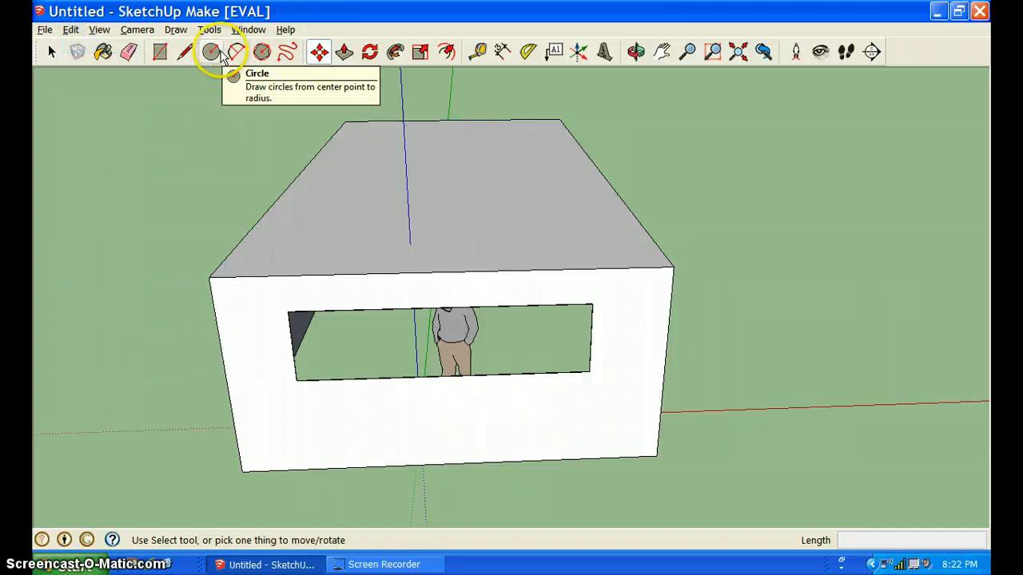
{"action": "left_click", "coordinate": [186, 52]}
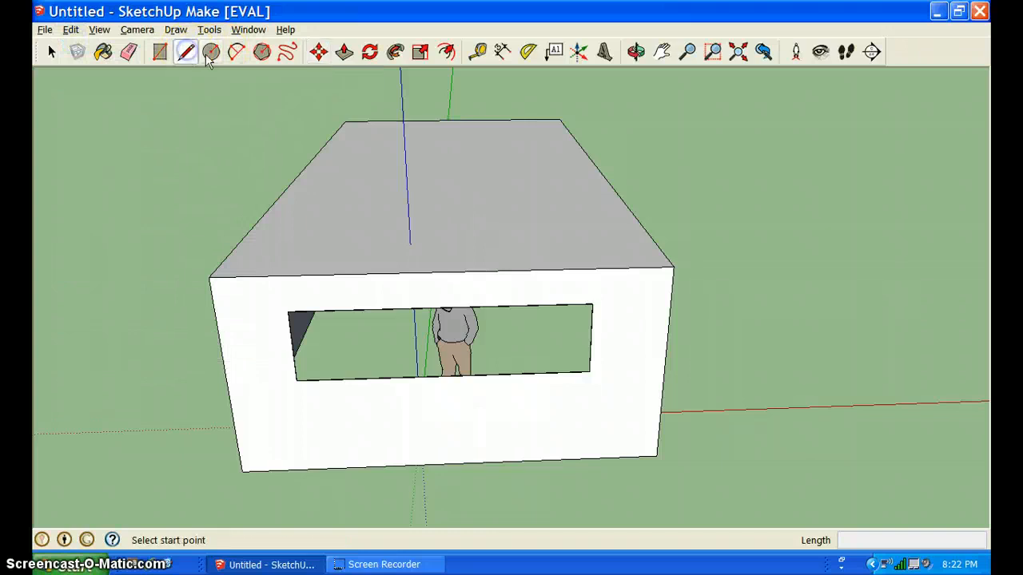
{"action": "left_click", "coordinate": [448, 117]}
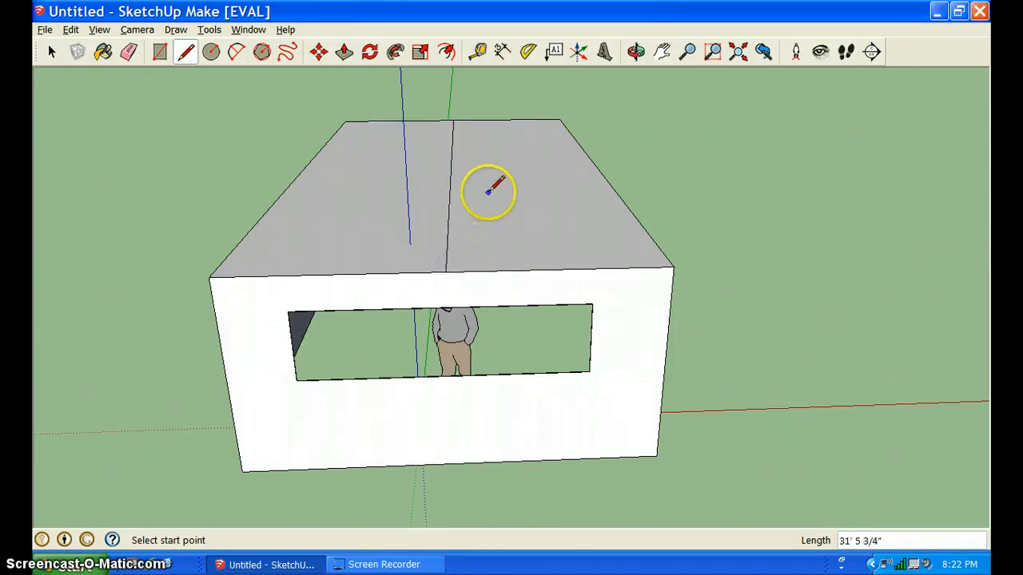
Move the lengthwise roof line straight up by about 4' 8 9/16" to form a gable roof.
{"action": "left_click", "coordinate": [319, 53]}
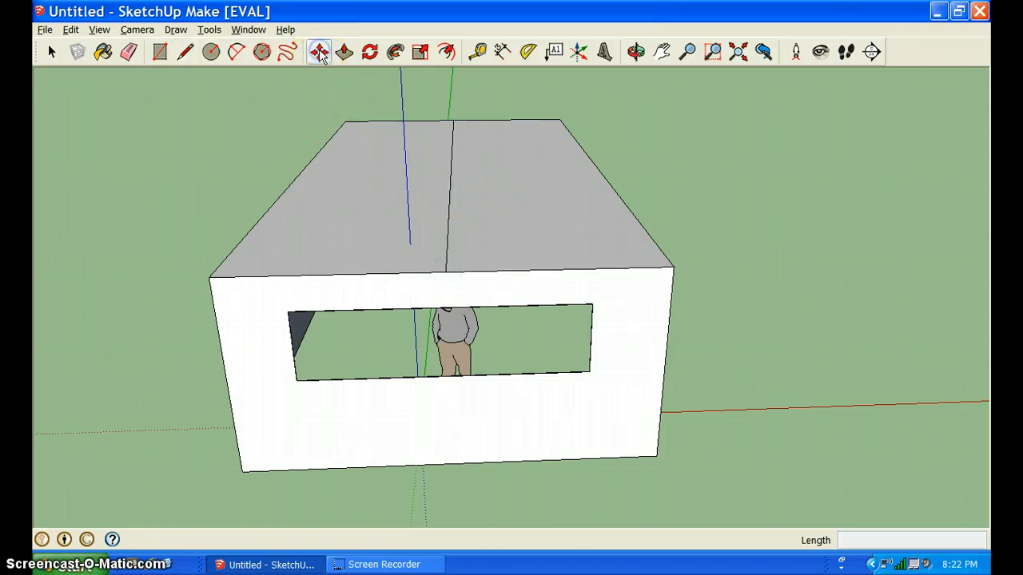
{"action": "left_click", "coordinate": [452, 174]}
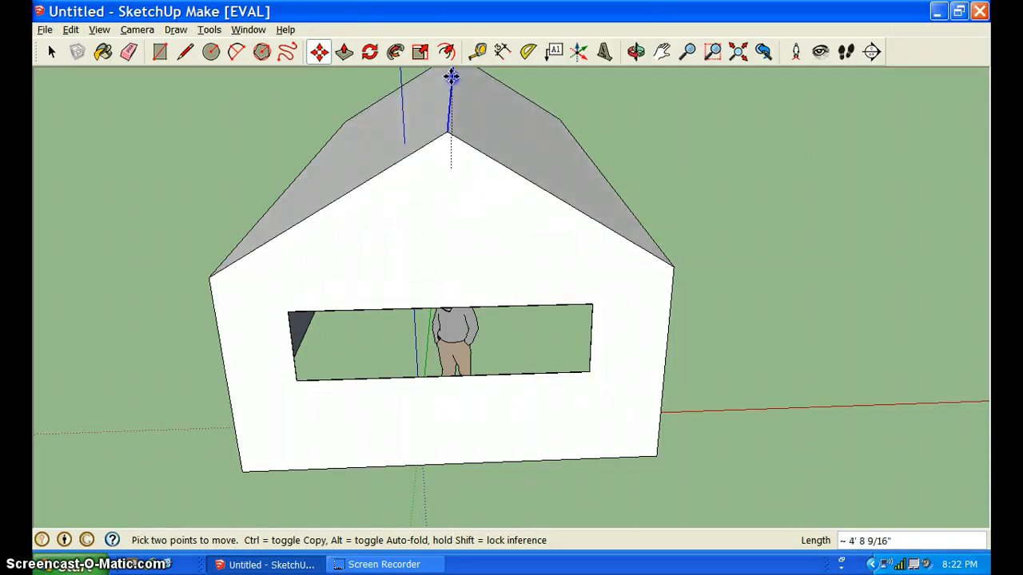
{"action": "left_click", "coordinate": [452, 76]}
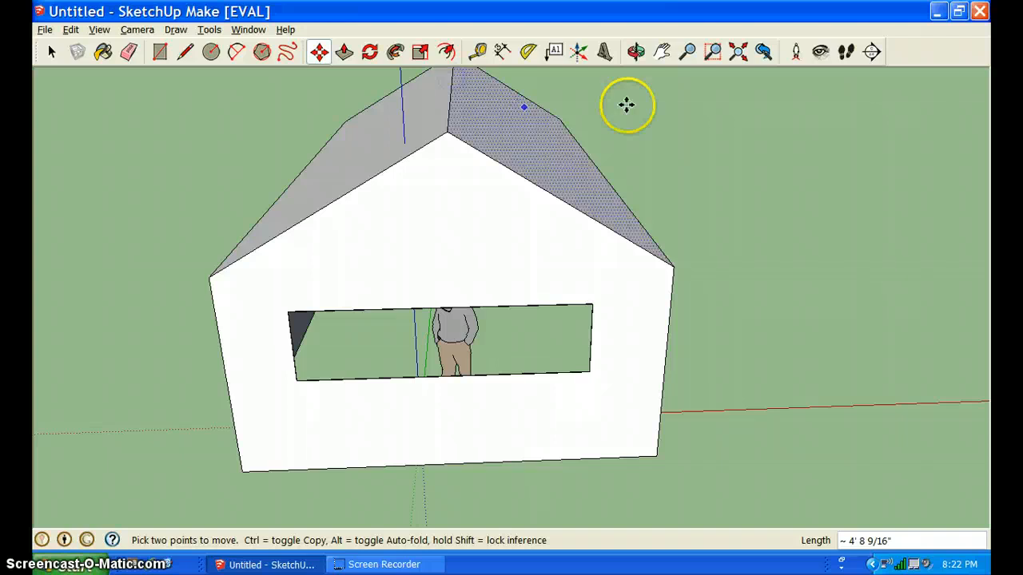
Examine the gable roof, both end walls and the long side walls from several angles around the building.
{"action": "left_click", "coordinate": [636, 51]}
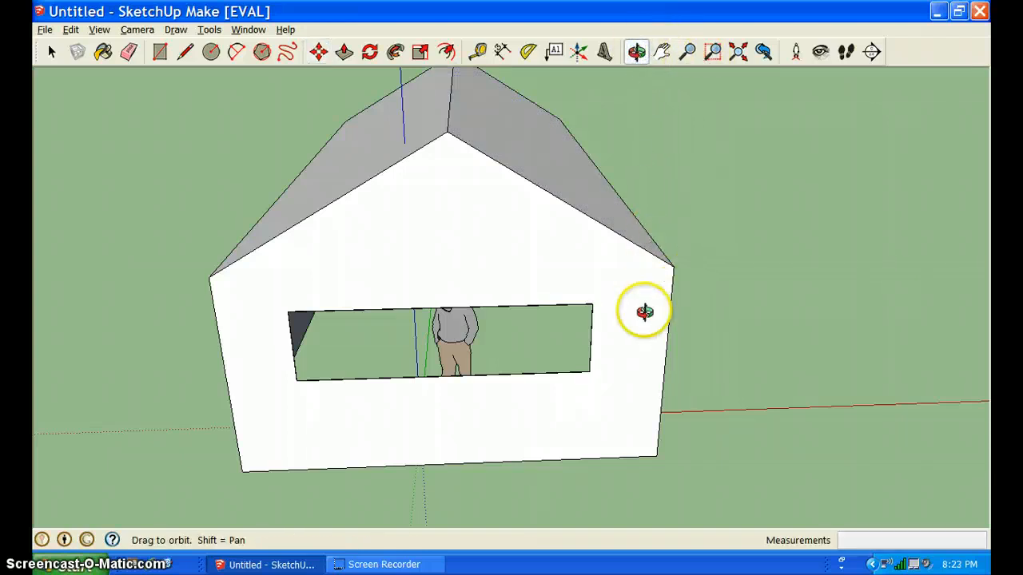
{"action": "left_click_drag", "start_coordinate": [644, 313], "coordinate": [461, 192]}
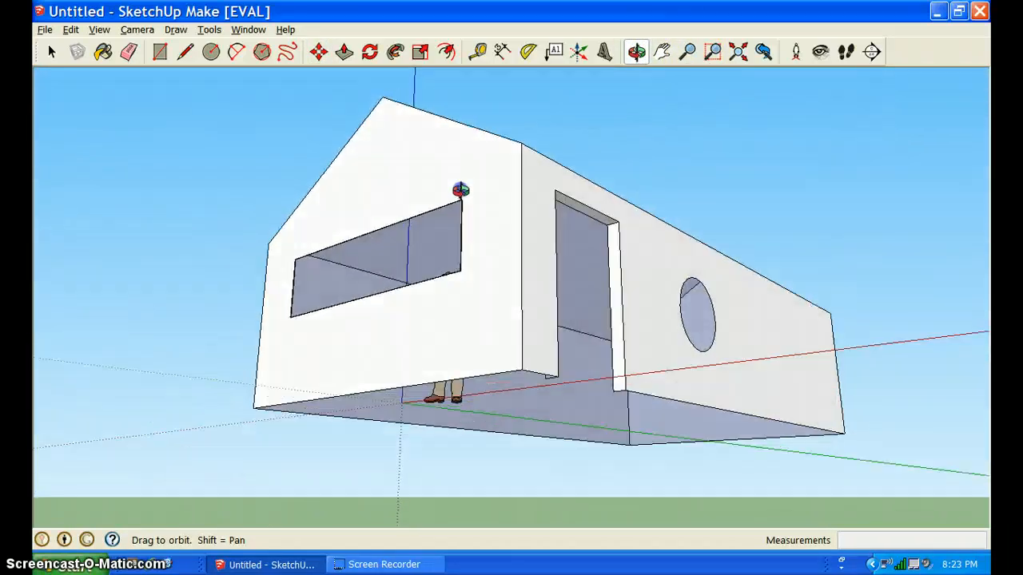
{"action": "left_click_drag", "start_coordinate": [586, 277], "coordinate": [797, 300]}
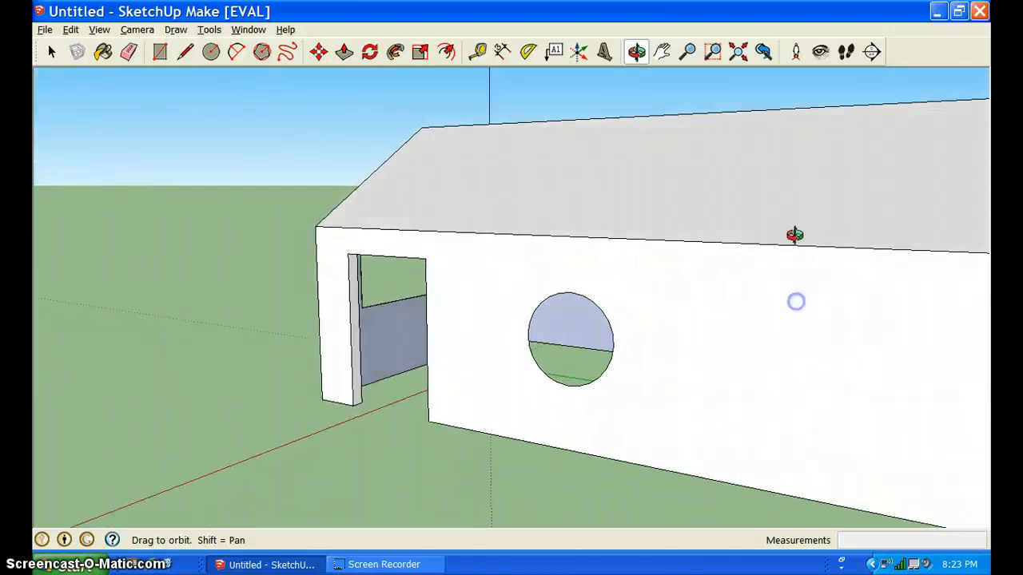
{"action": "left_click_drag", "start_coordinate": [881, 320], "coordinate": [552, 253]}
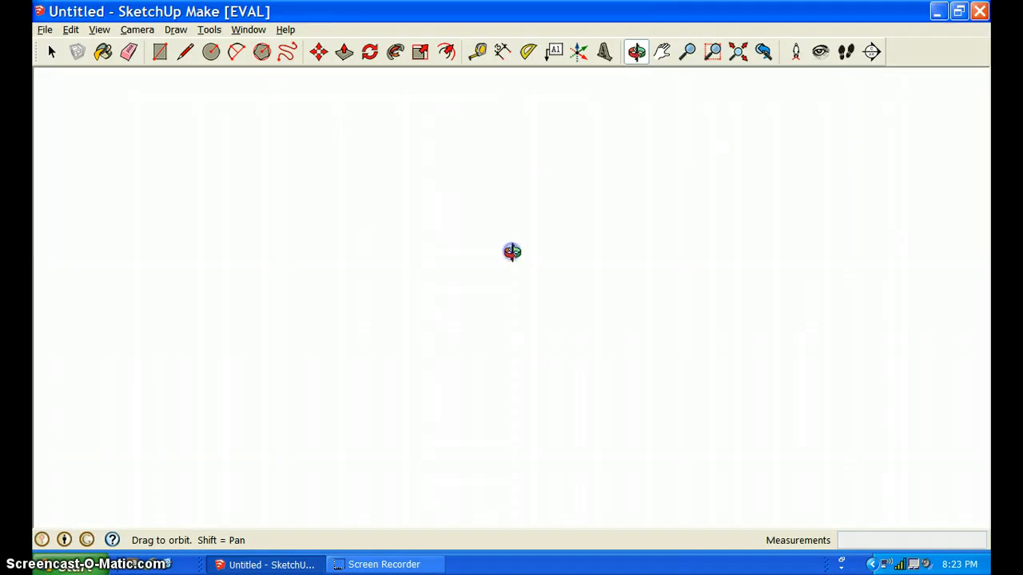
{"action": "left_click", "coordinate": [686, 51]}
{"action": "scroll", "coordinate": [579, 168], "scroll_direction": "down", "scroll_amount": 6}
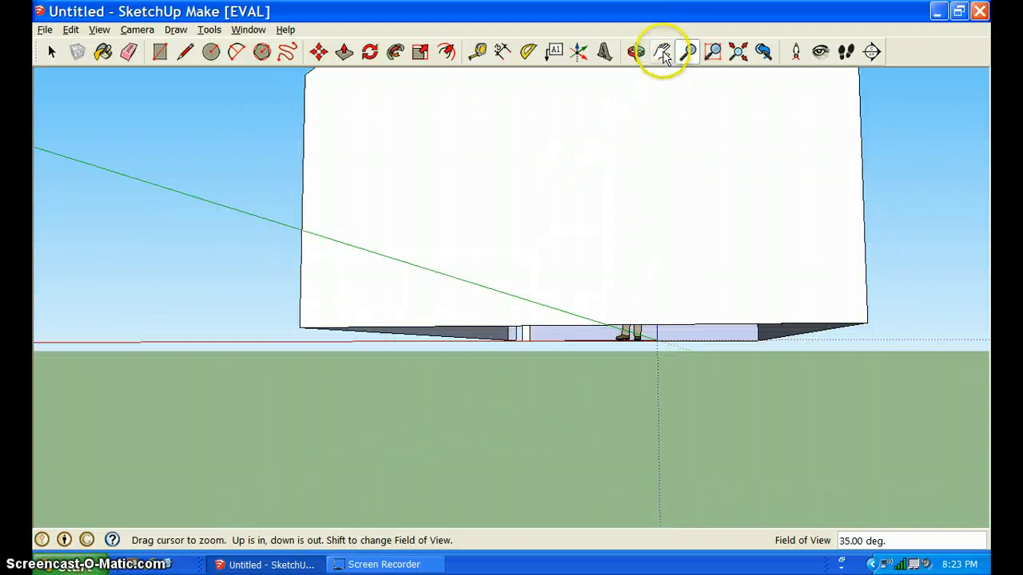
{"action": "left_click", "coordinate": [663, 51]}
{"action": "left_click_drag", "start_coordinate": [559, 155], "coordinate": [564, 381]}
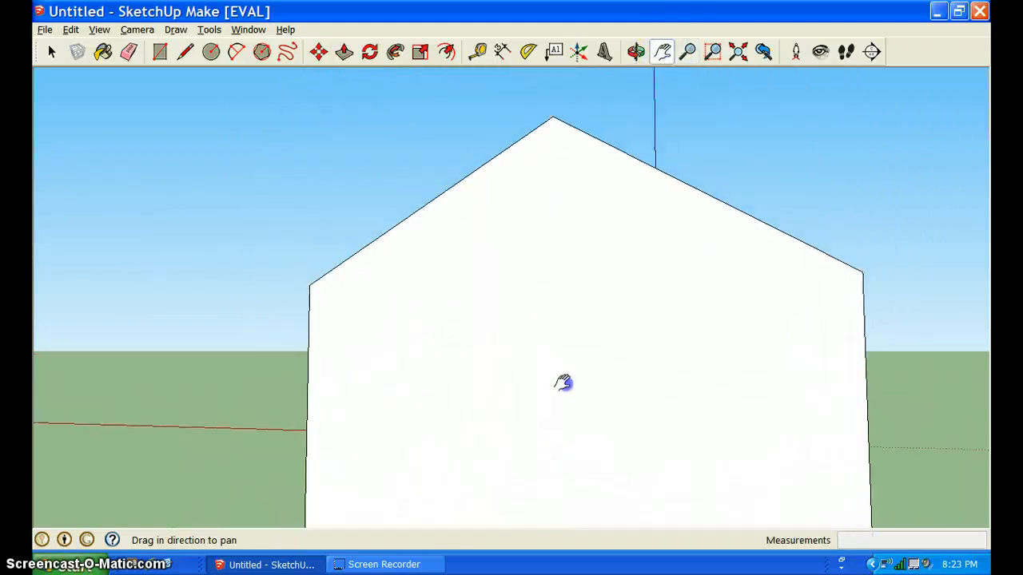
{"action": "left_click", "coordinate": [637, 52]}
{"action": "left_click_drag", "start_coordinate": [751, 295], "coordinate": [517, 296]}
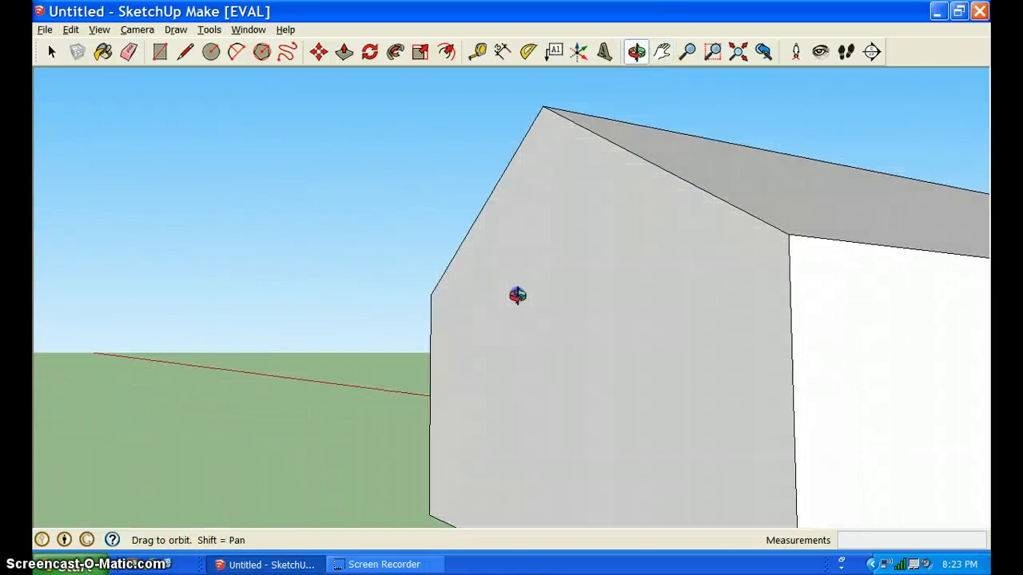
{"action": "left_click", "coordinate": [661, 52]}
{"action": "left_click_drag", "start_coordinate": [879, 324], "coordinate": [320, 216]}
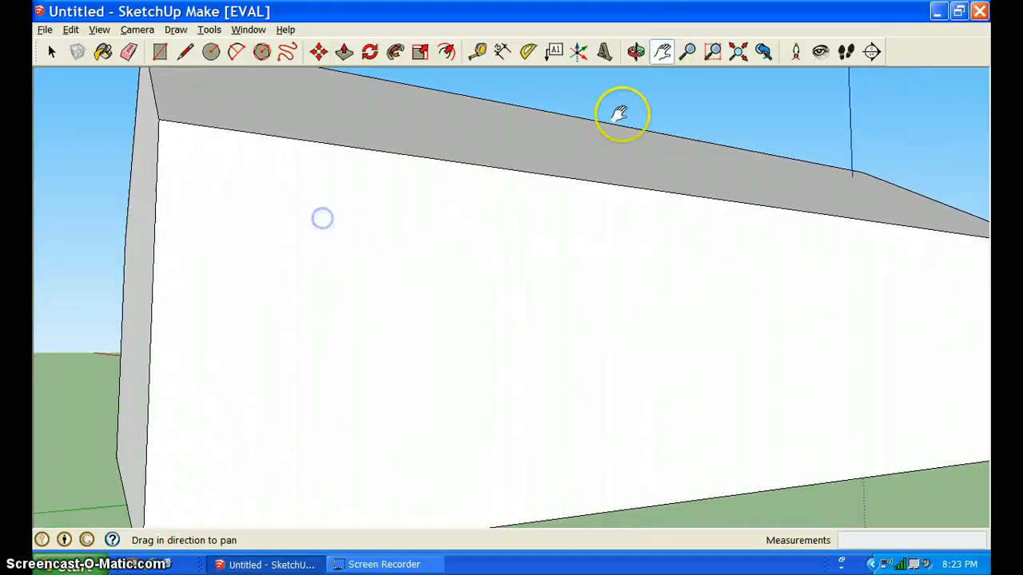
Draw a circle with a radius of about 1' 7 3/16" on the blank long side wall, near the windowless gable end.
{"action": "left_click", "coordinate": [686, 51]}
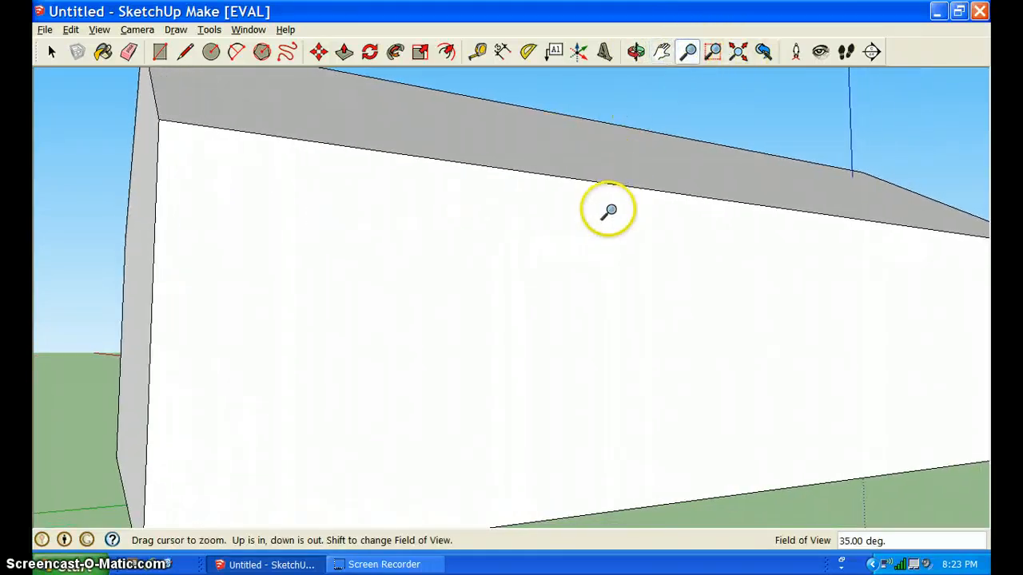
{"action": "scroll", "coordinate": [609, 209], "scroll_direction": "down", "scroll_amount": 6}
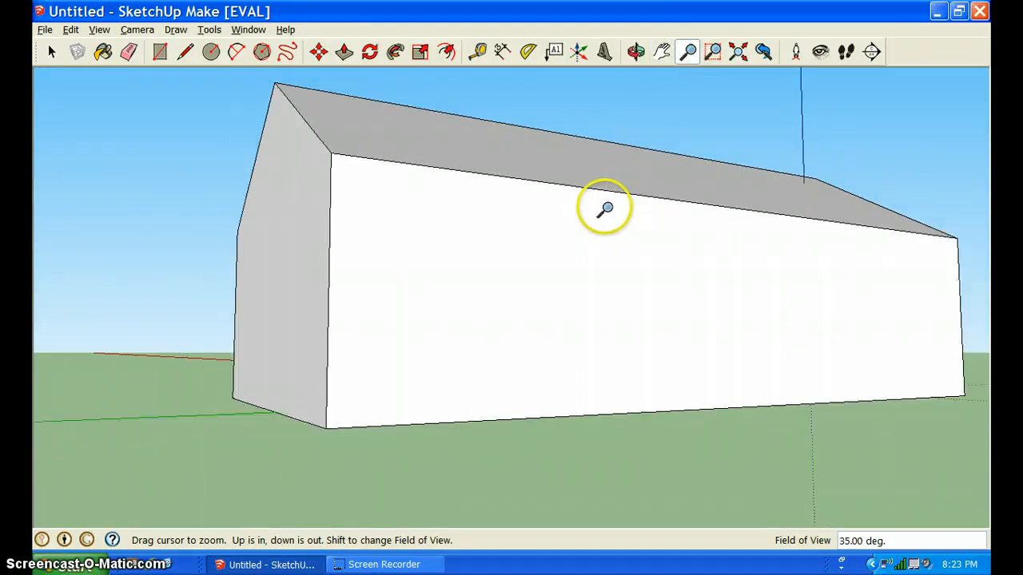
{"action": "left_click_drag", "start_coordinate": [589, 228], "coordinate": [544, 241]}
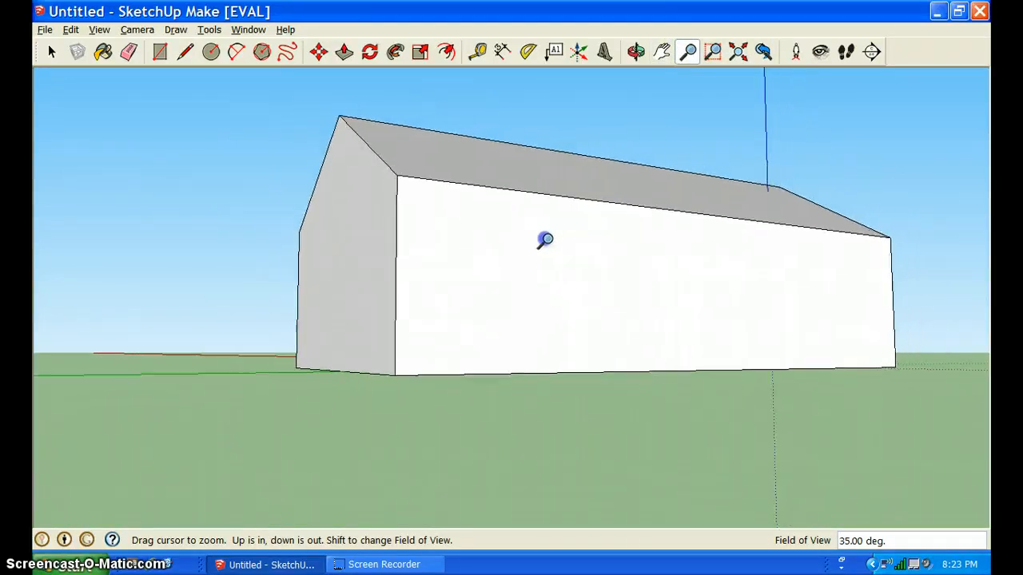
{"action": "left_click", "coordinate": [662, 53]}
{"action": "left_click_drag", "start_coordinate": [669, 219], "coordinate": [518, 269]}
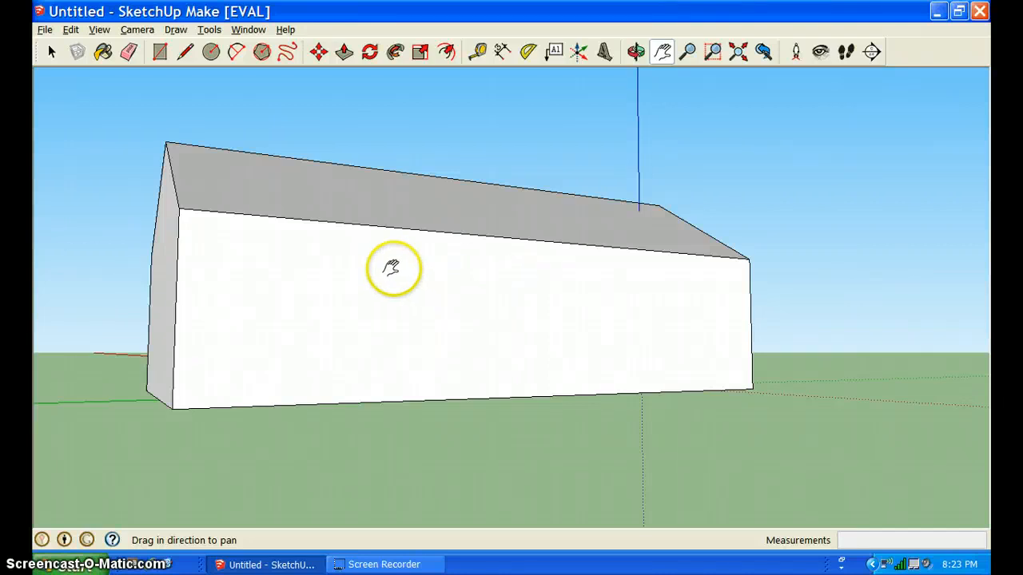
{"action": "left_click_drag", "start_coordinate": [346, 282], "coordinate": [331, 283]}
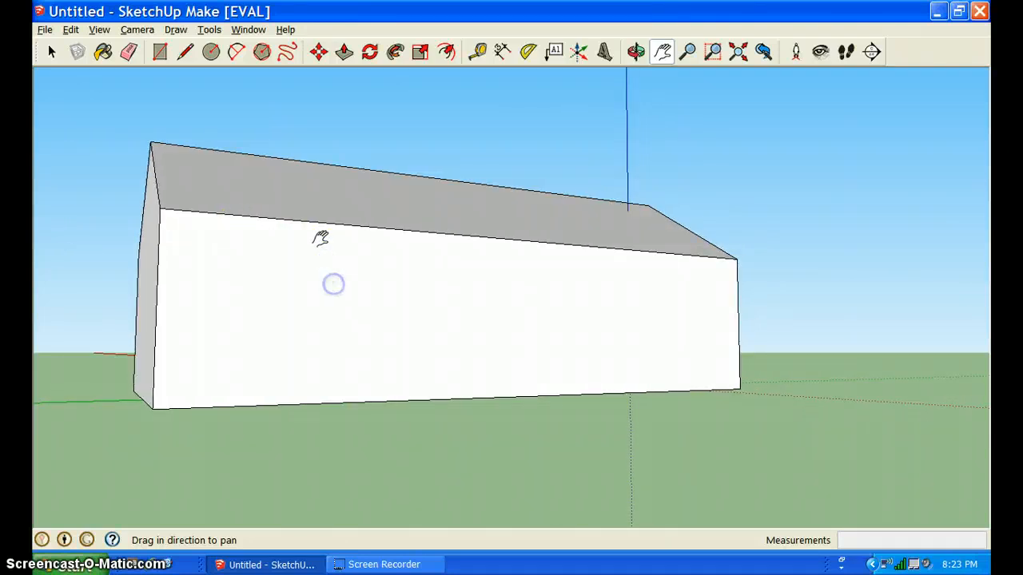
{"action": "left_click", "coordinate": [214, 54]}
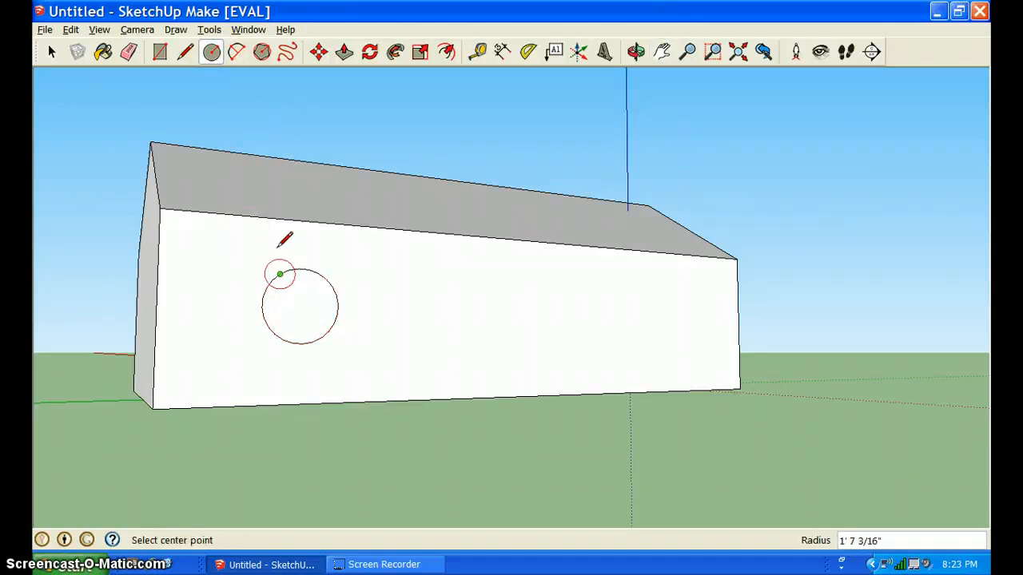
Delete the face inside the circle to cut a round window opening in the long side wall.
{"action": "left_click", "coordinate": [50, 50]}
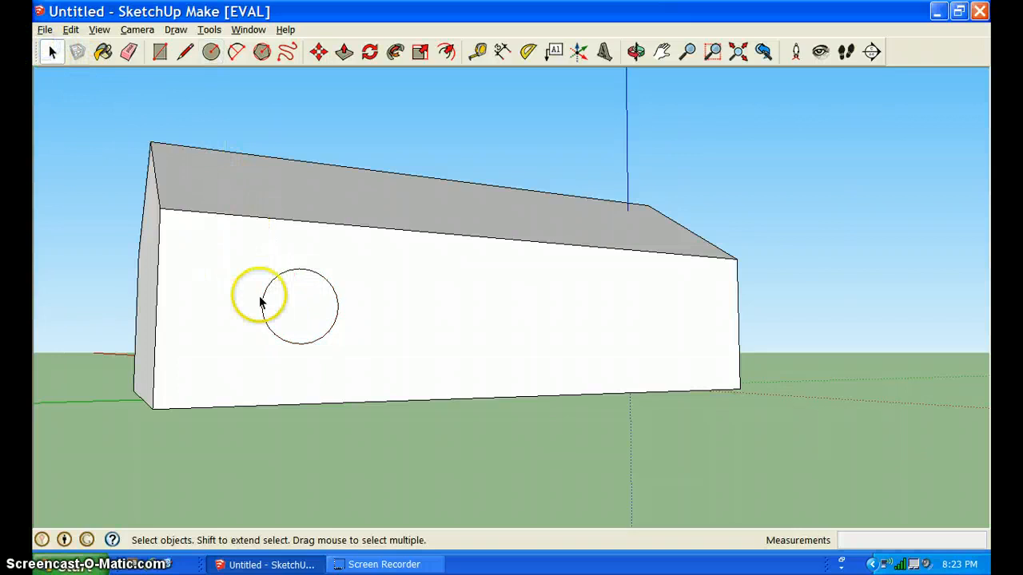
{"action": "left_click", "coordinate": [288, 301]}
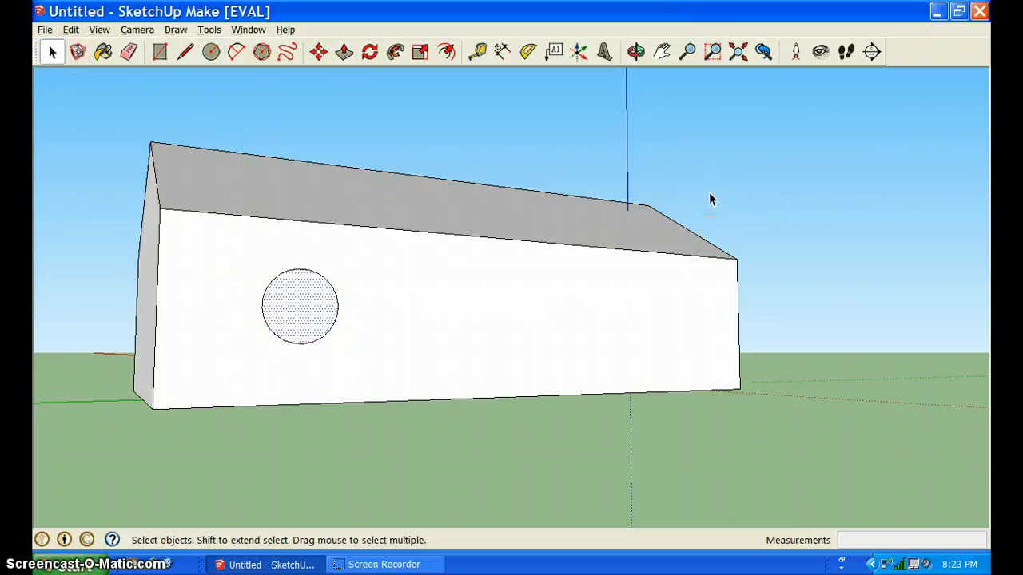
{"action": "key", "text": "Delete"}
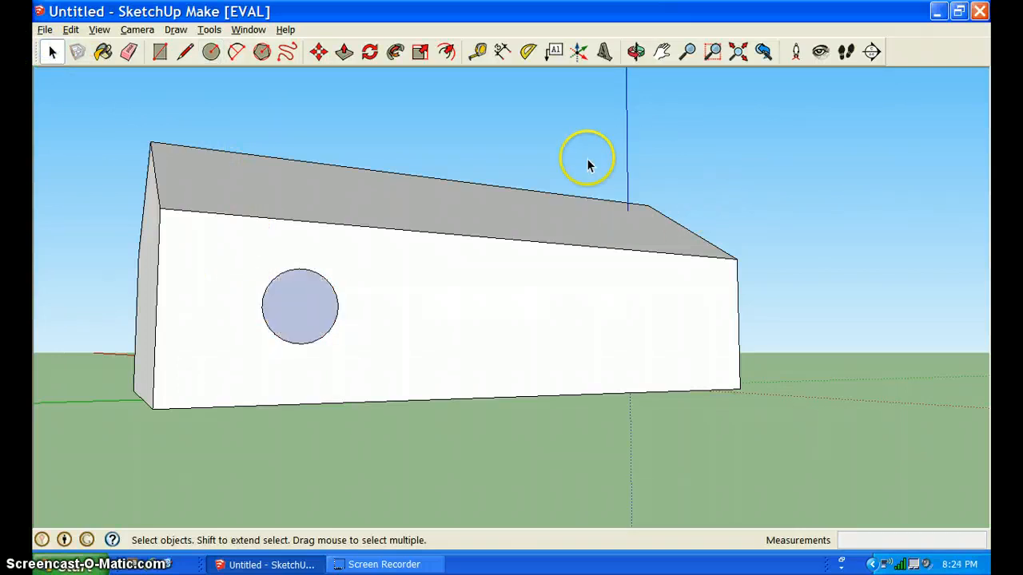
View the building from its doorway side, with the doorway and the first round window in sight.
{"action": "left_click", "coordinate": [636, 51]}
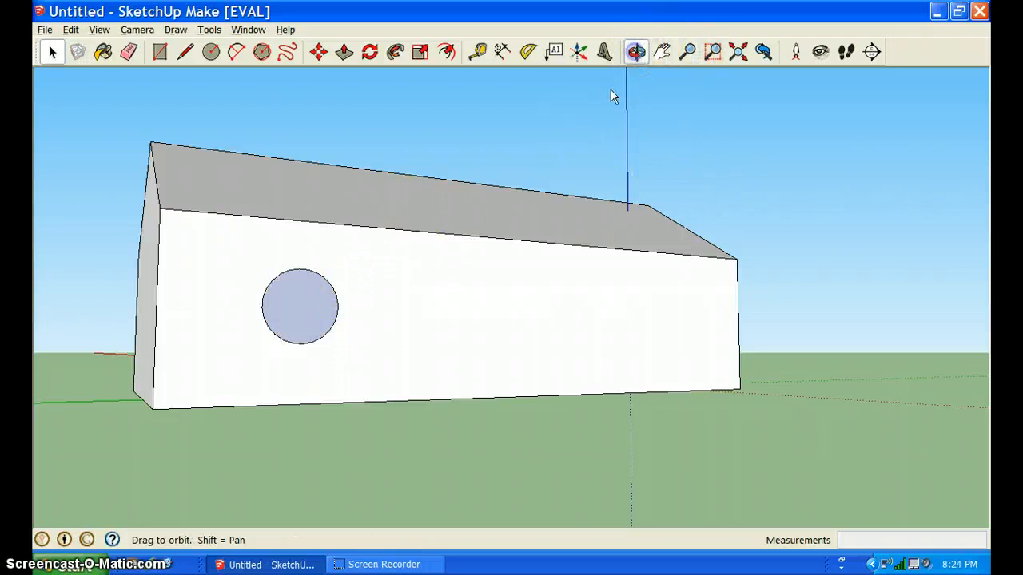
{"action": "left_click_drag", "start_coordinate": [184, 277], "coordinate": [646, 302]}
{"action": "mouse_move", "coordinate": [363, 305]}
{"action": "left_mouse_down"}
{"action": "mouse_move", "coordinate": [327, 306]}
{"action": "mouse_move", "coordinate": [415, 307]}
{"action": "mouse_move", "coordinate": [430, 325]}
{"action": "mouse_move", "coordinate": [375, 309]}
{"action": "mouse_move", "coordinate": [374, 317]}
{"action": "mouse_move", "coordinate": [464, 370]}
{"action": "mouse_move", "coordinate": [550, 390]}
{"action": "mouse_move", "coordinate": [472, 334]}
{"action": "mouse_move", "coordinate": [376, 311]}
{"action": "left_mouse_up"}
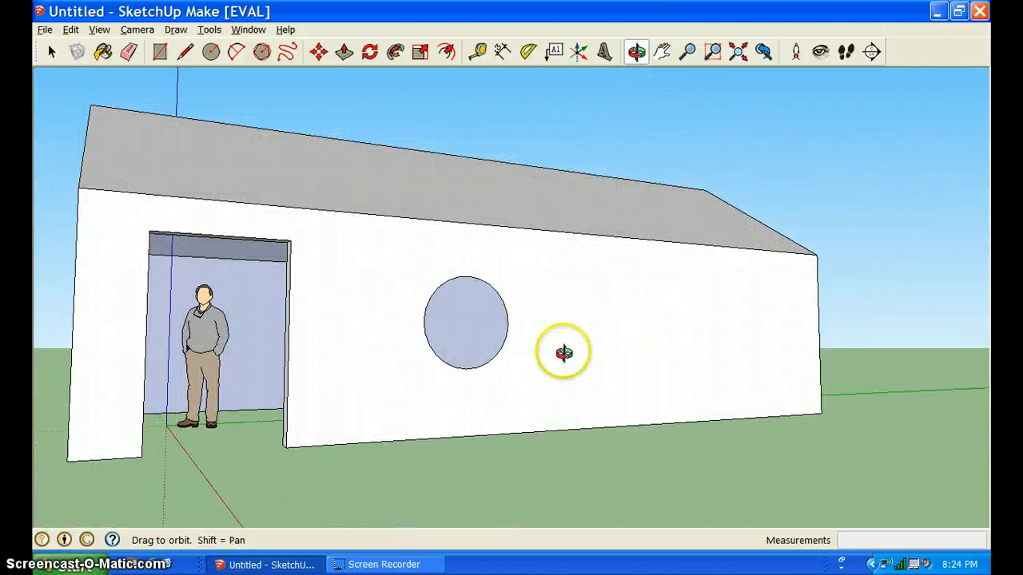
{"action": "mouse_move", "coordinate": [399, 241]}
{"action": "left_mouse_down"}
{"action": "mouse_move", "coordinate": [410, 324]}
{"action": "mouse_move", "coordinate": [397, 267]}
{"action": "mouse_move", "coordinate": [438, 247]}
{"action": "mouse_move", "coordinate": [392, 237]}
{"action": "left_mouse_up"}
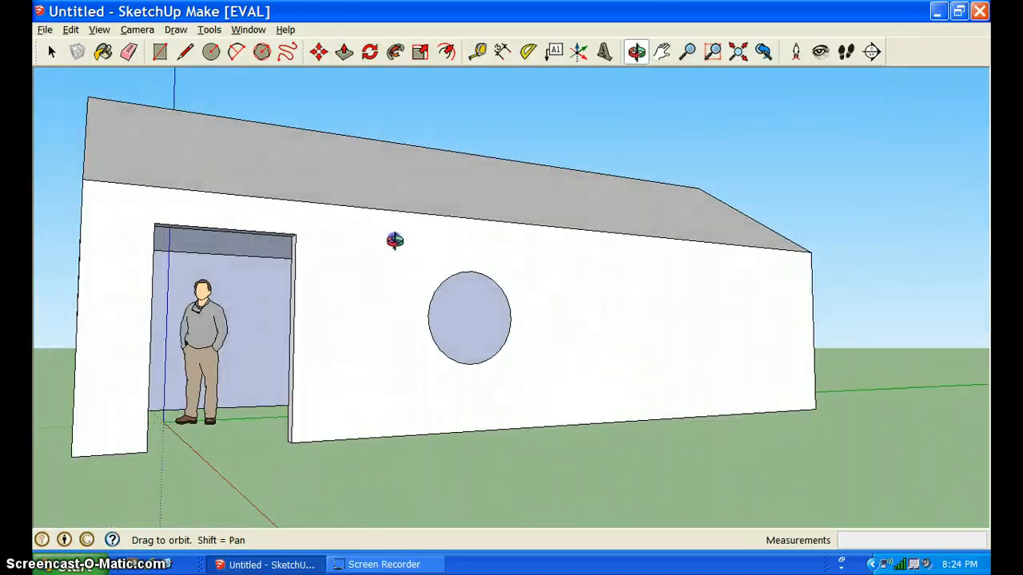